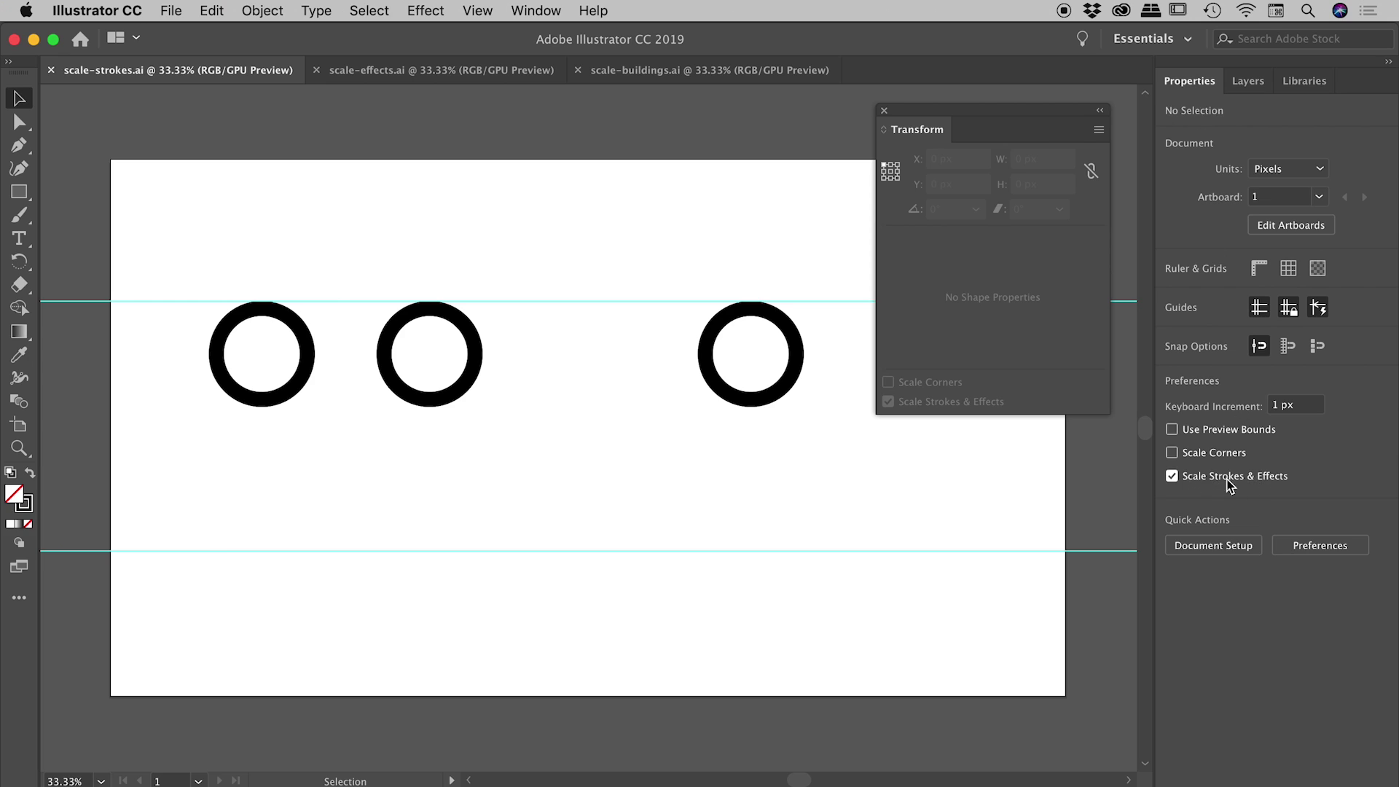
# - Try the Scale Strokes & Effects option in Properties and in the More Options transform panel
pyautogui.click(1209, 478)
pyautogui.click(1194, 481)
pyautogui.click(1098, 131)
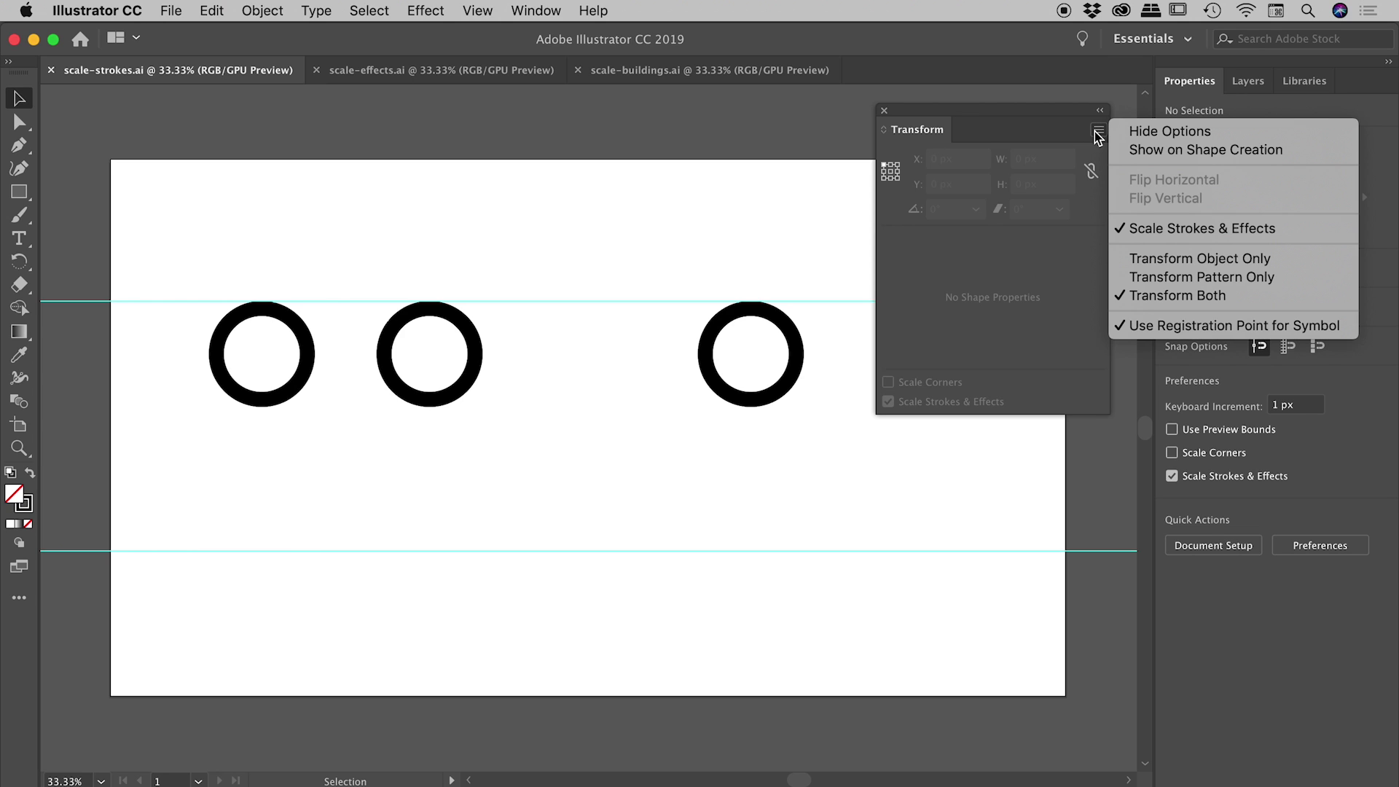
pyautogui.click(1214, 228)
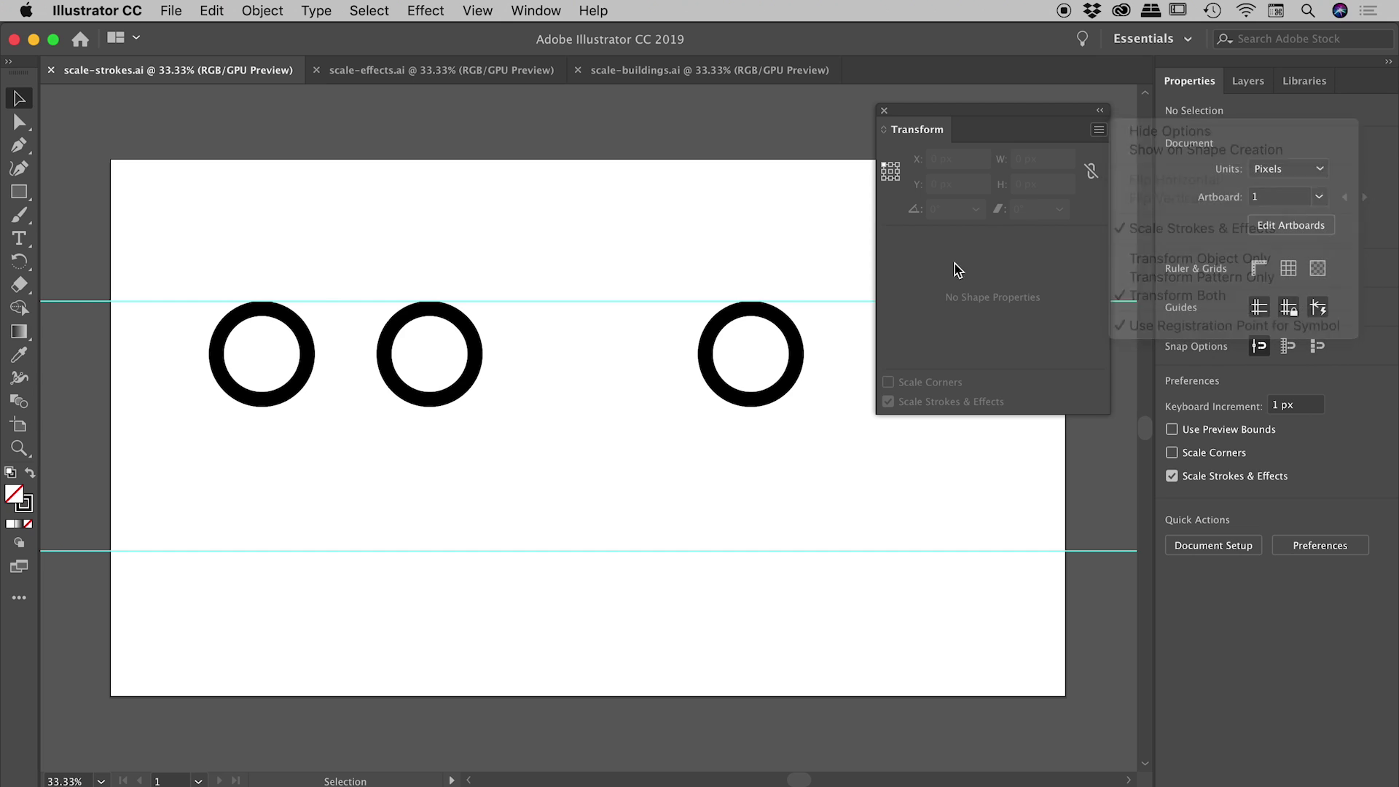
pyautogui.click(704, 355)
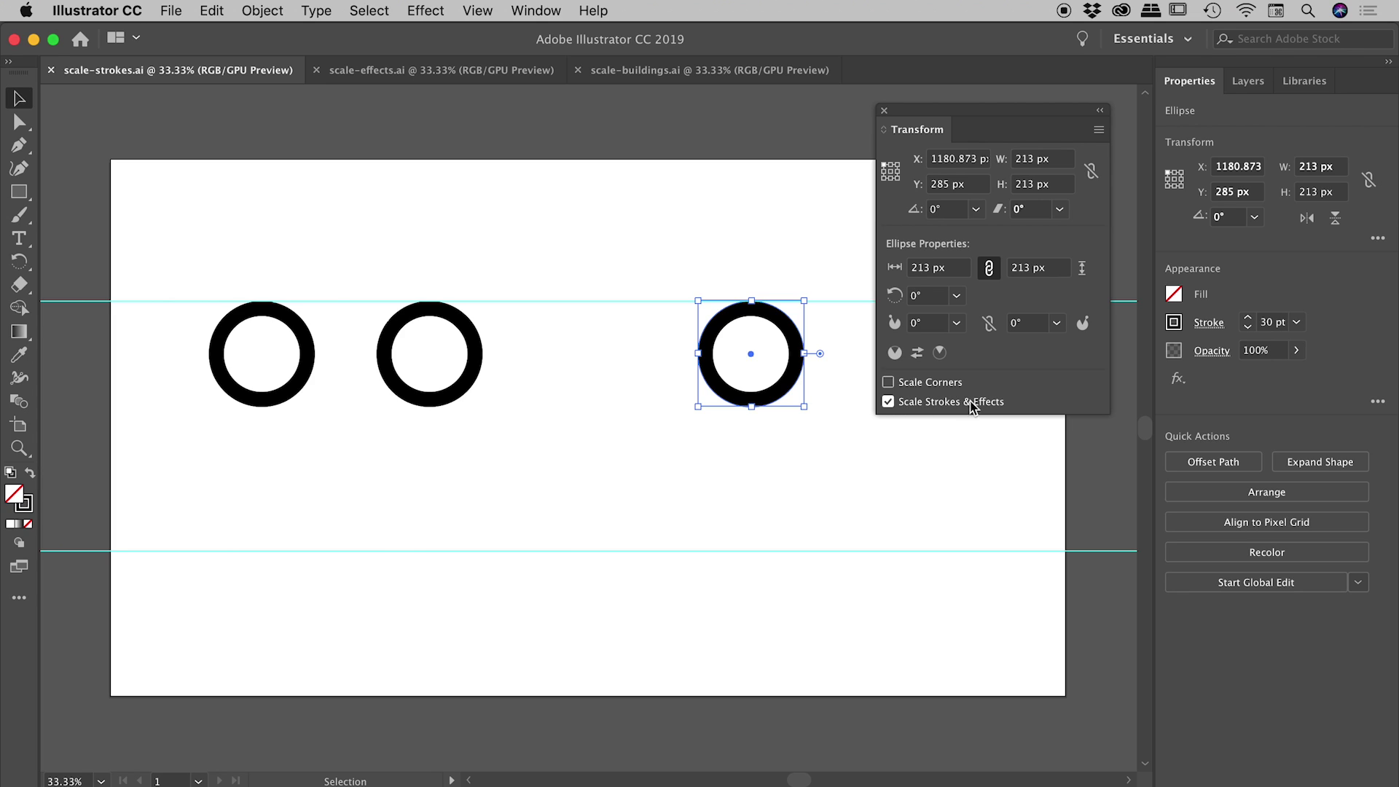
pyautogui.click(717, 222)
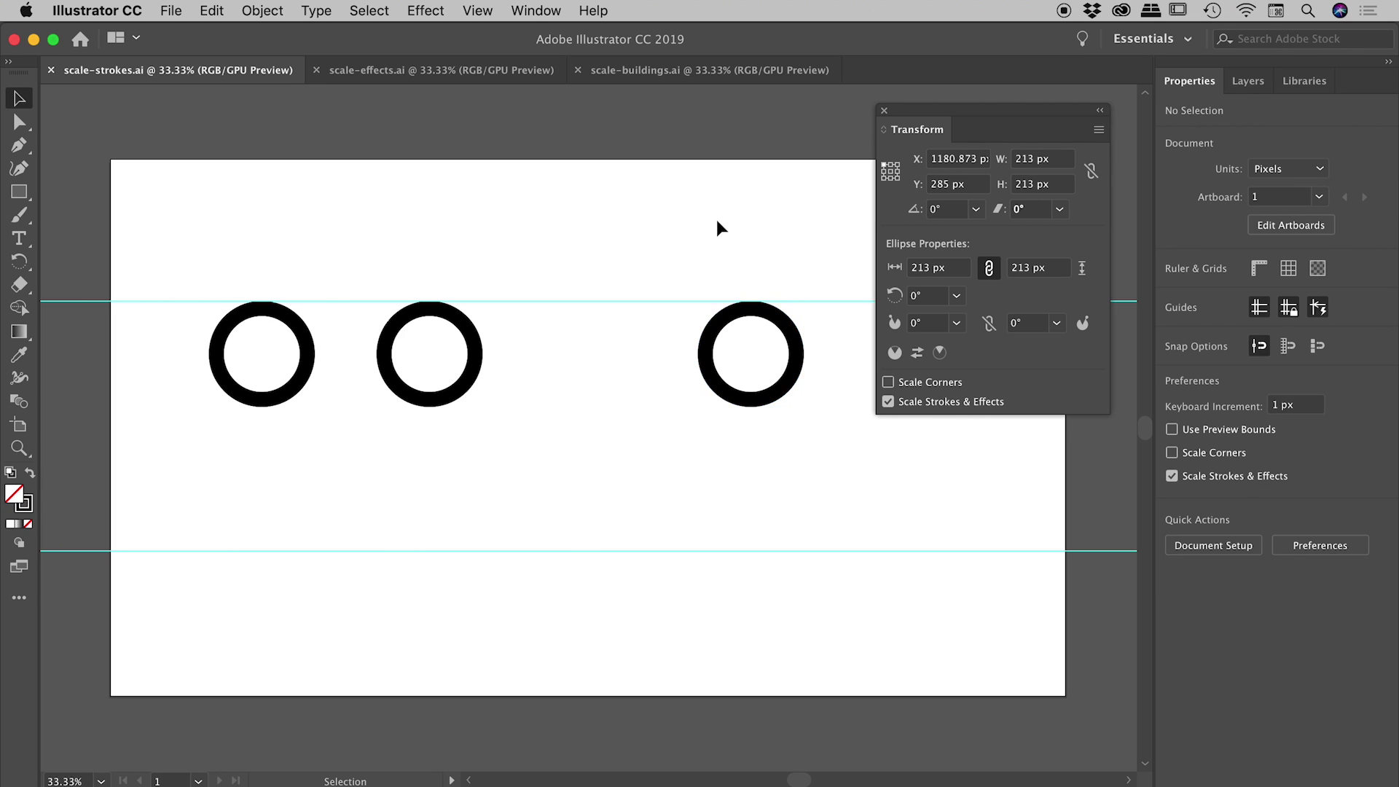
# - Check the Scale Strokes & Effects setting in General preferences (Cmd+K) and confirm with OK
pyautogui.press('super+k')
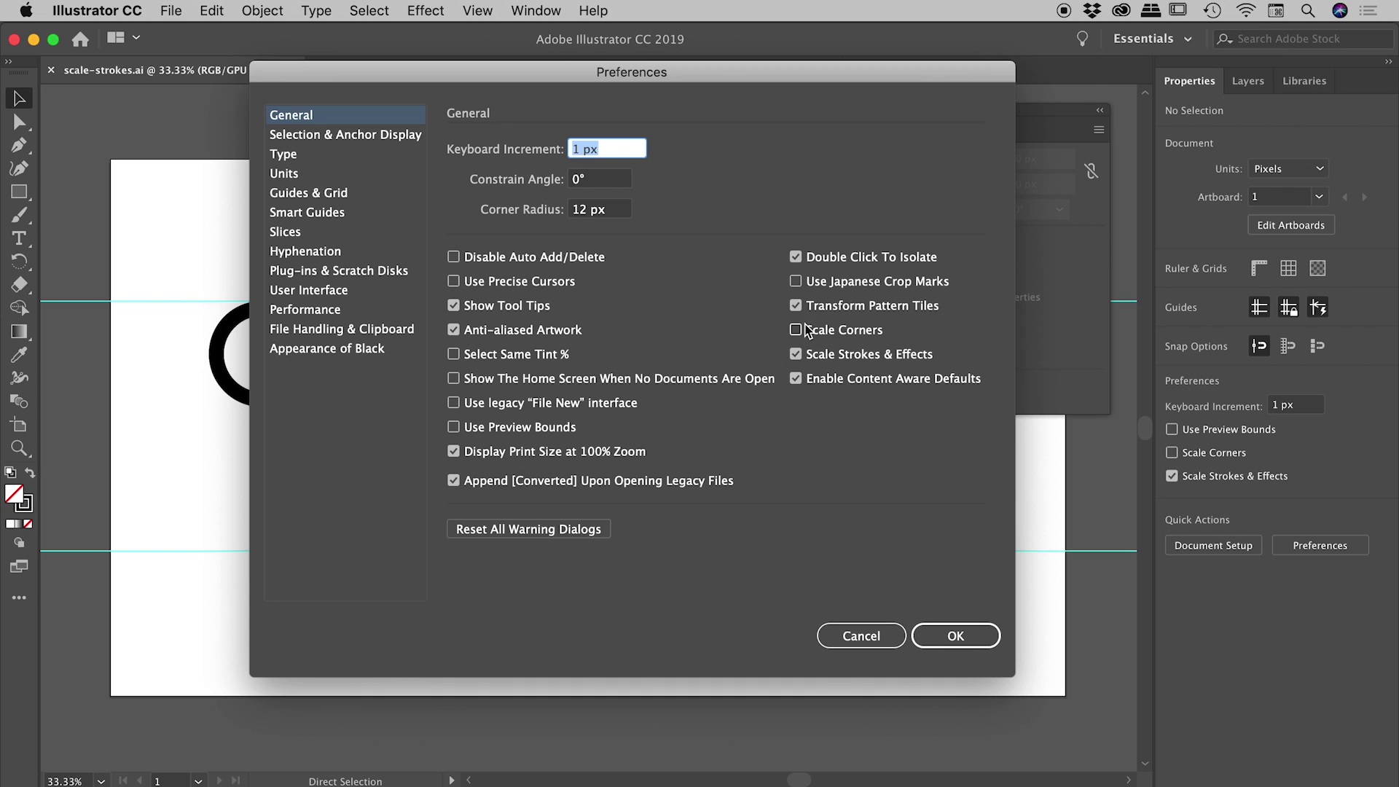
pyautogui.click(845, 354)
pyautogui.click(818, 357)
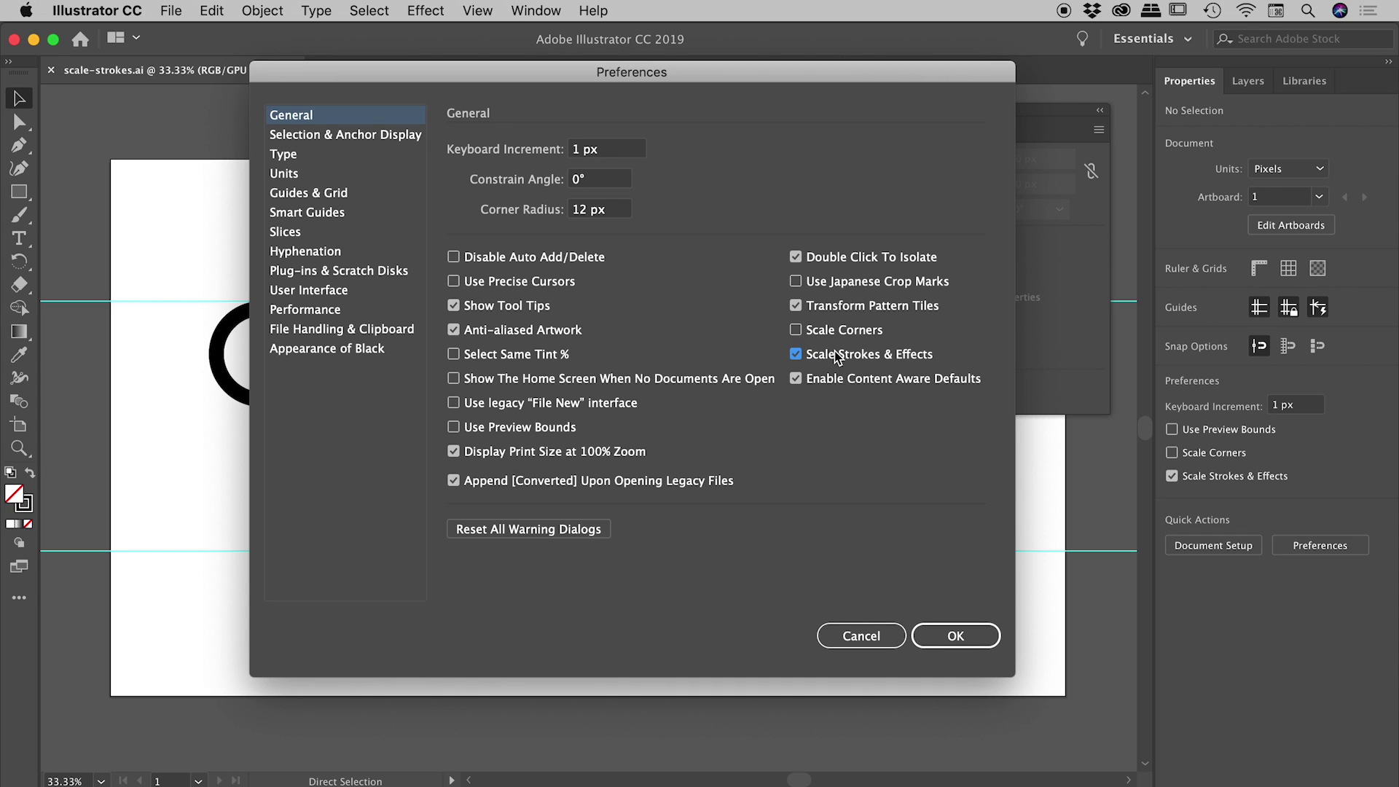
pyautogui.click(976, 645)
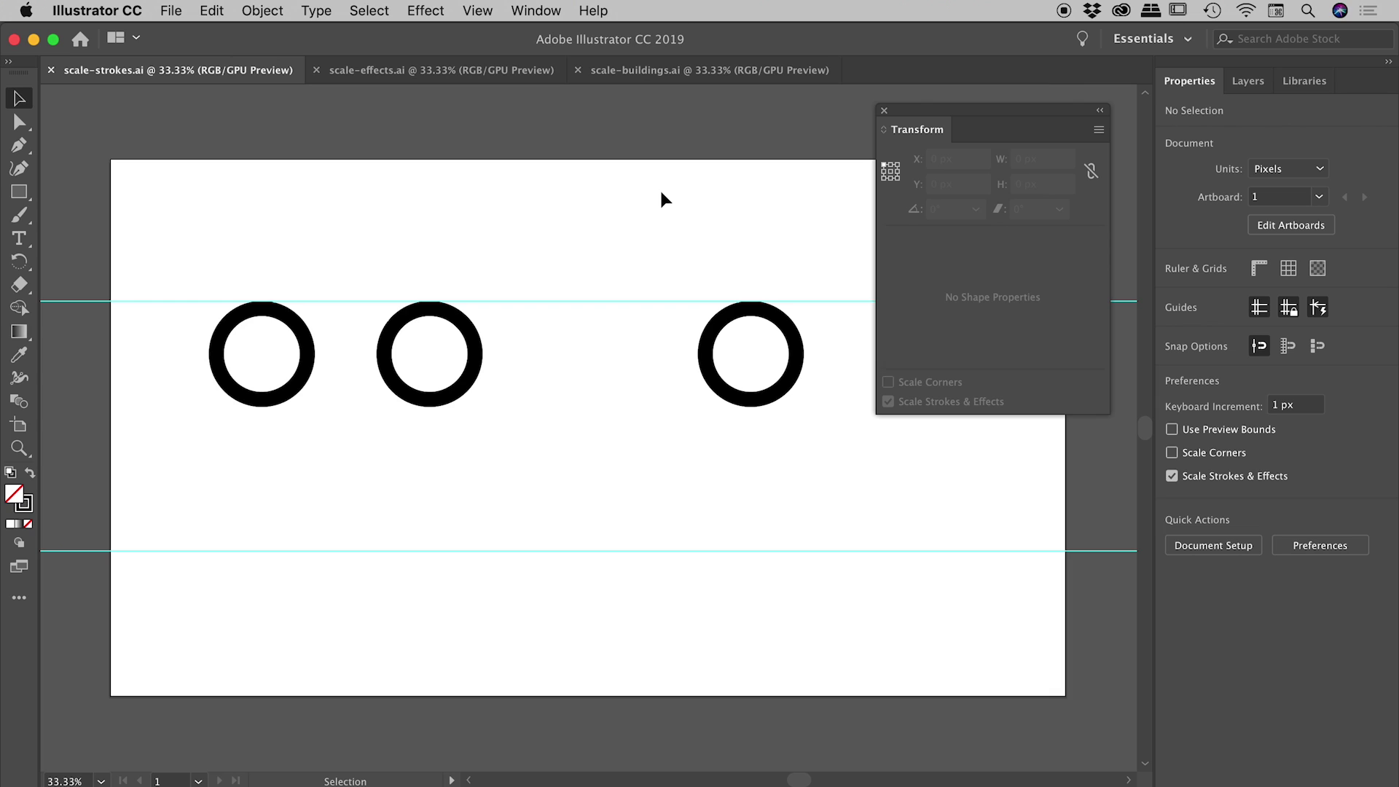
# - Close the floating transform options and select all three circles to review them
pyautogui.click(885, 112)
pyautogui.moveTo(176, 329); pyautogui.dragTo(868, 446)
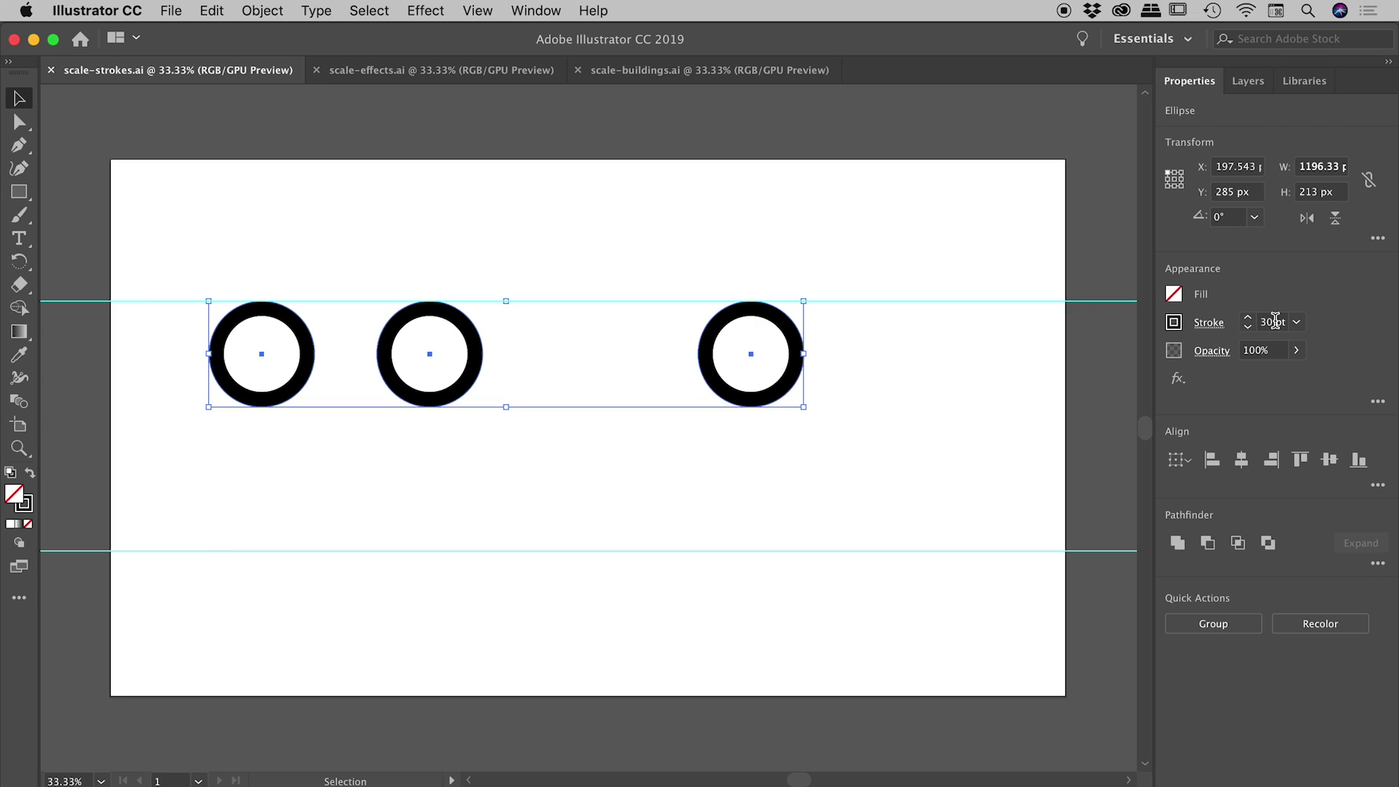
pyautogui.click(773, 249)
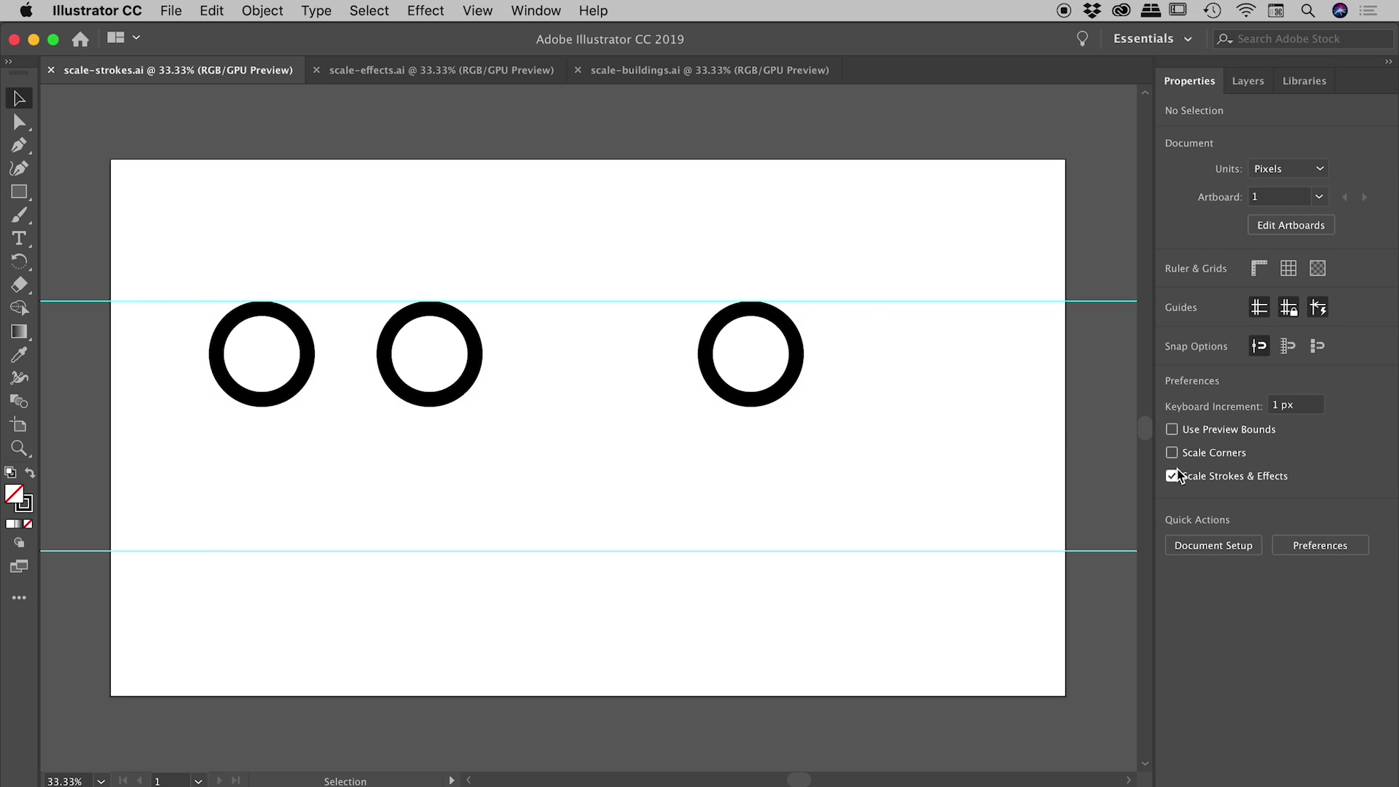
# - Turn off Scale Strokes & Effects and enlarge the middle circle, comparing its unchanged 30 pt stroke
pyautogui.click(1240, 479)
pyautogui.click(467, 371)
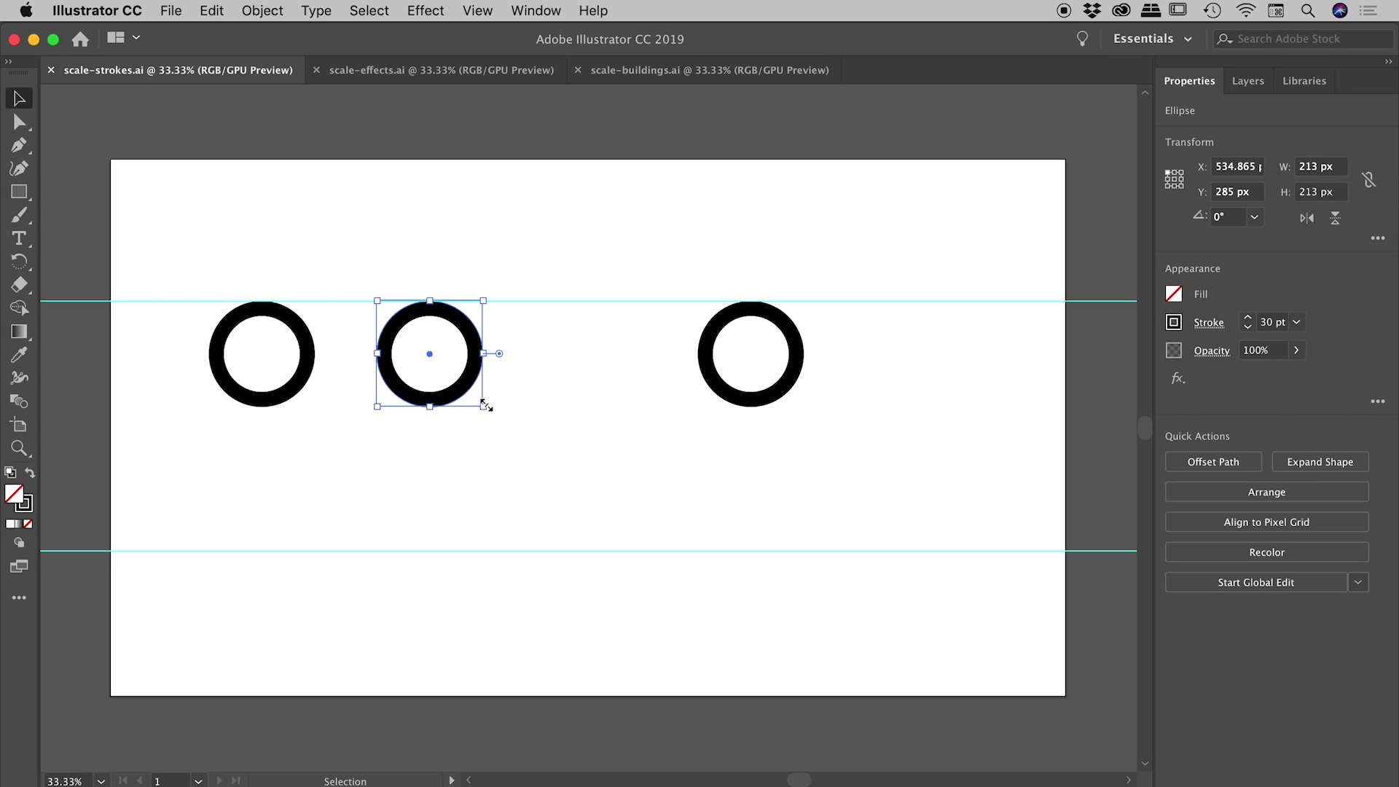
pyautogui.moveTo(484, 405); pyautogui.dragTo(626, 550)
pyautogui.click(606, 251)
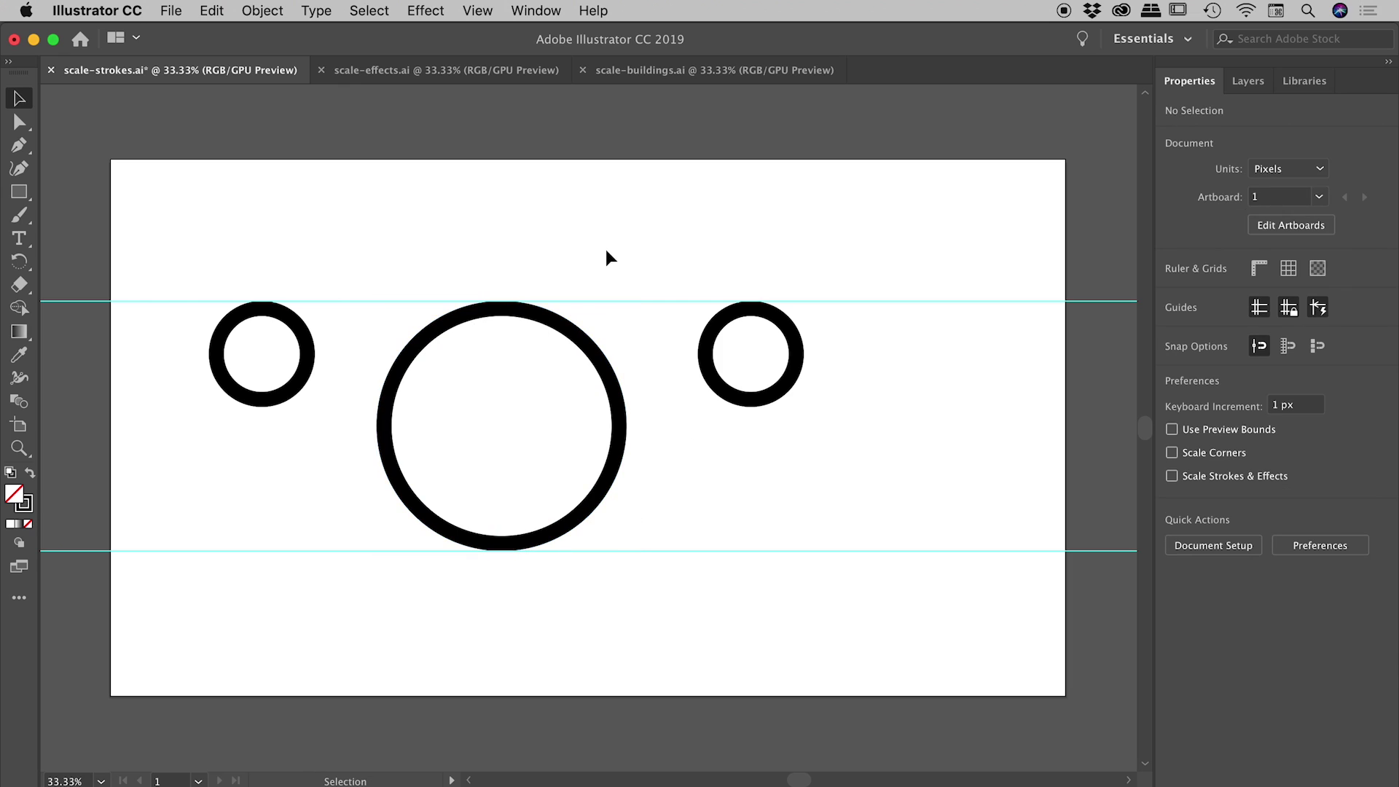
pyautogui.moveTo(160, 330); pyautogui.dragTo(483, 411)
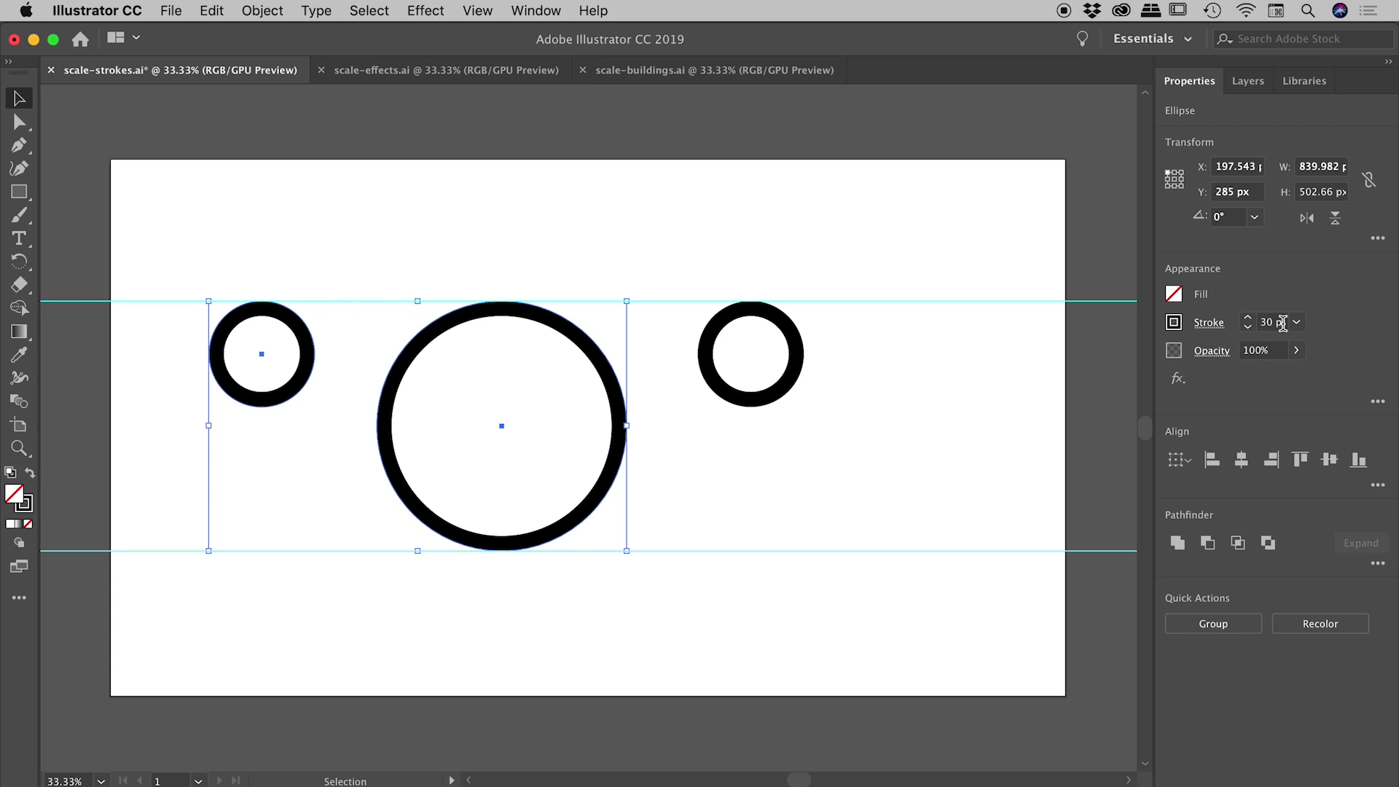
pyautogui.click(598, 299)
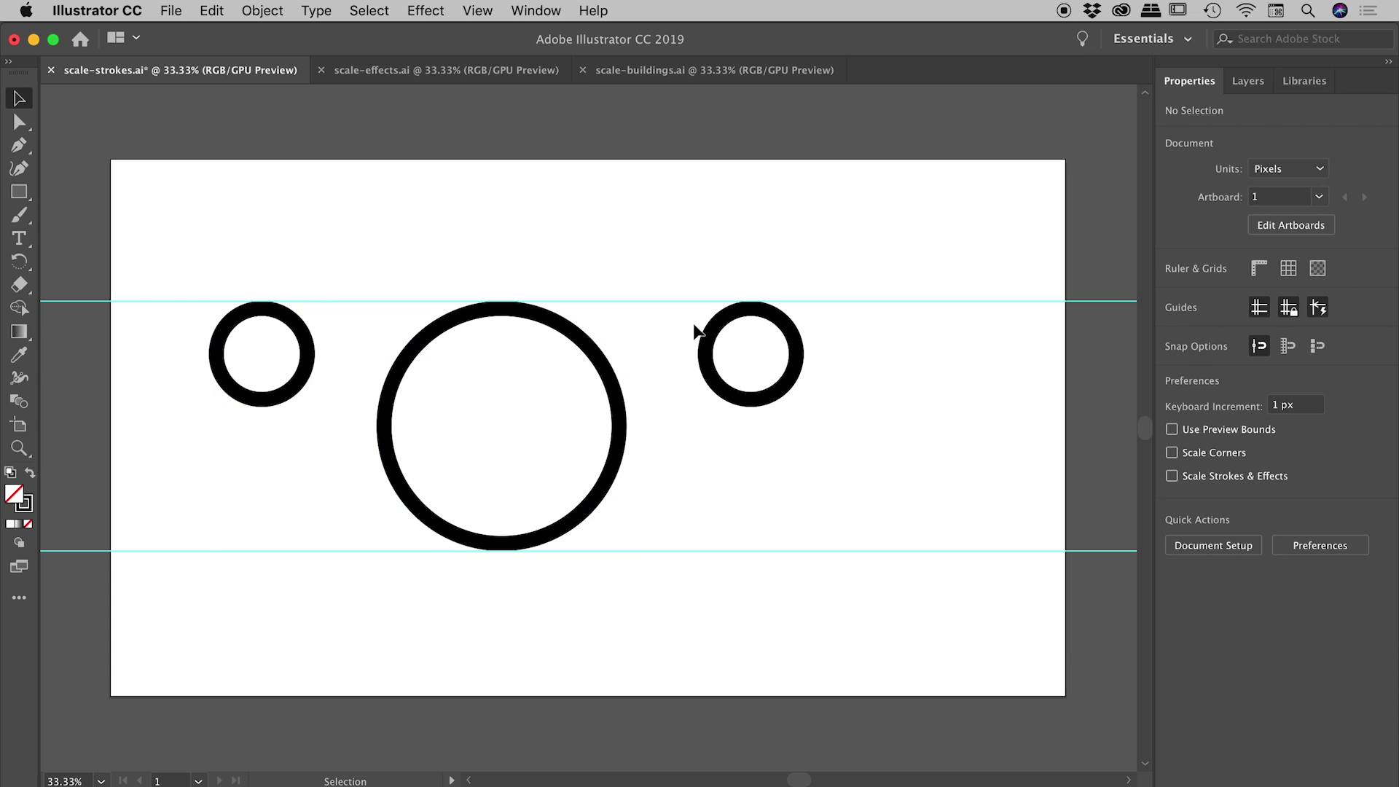
# - Enlarge the right circle so its stroke scales up to about 70.79 pt, then recheck it
pyautogui.click(786, 336)
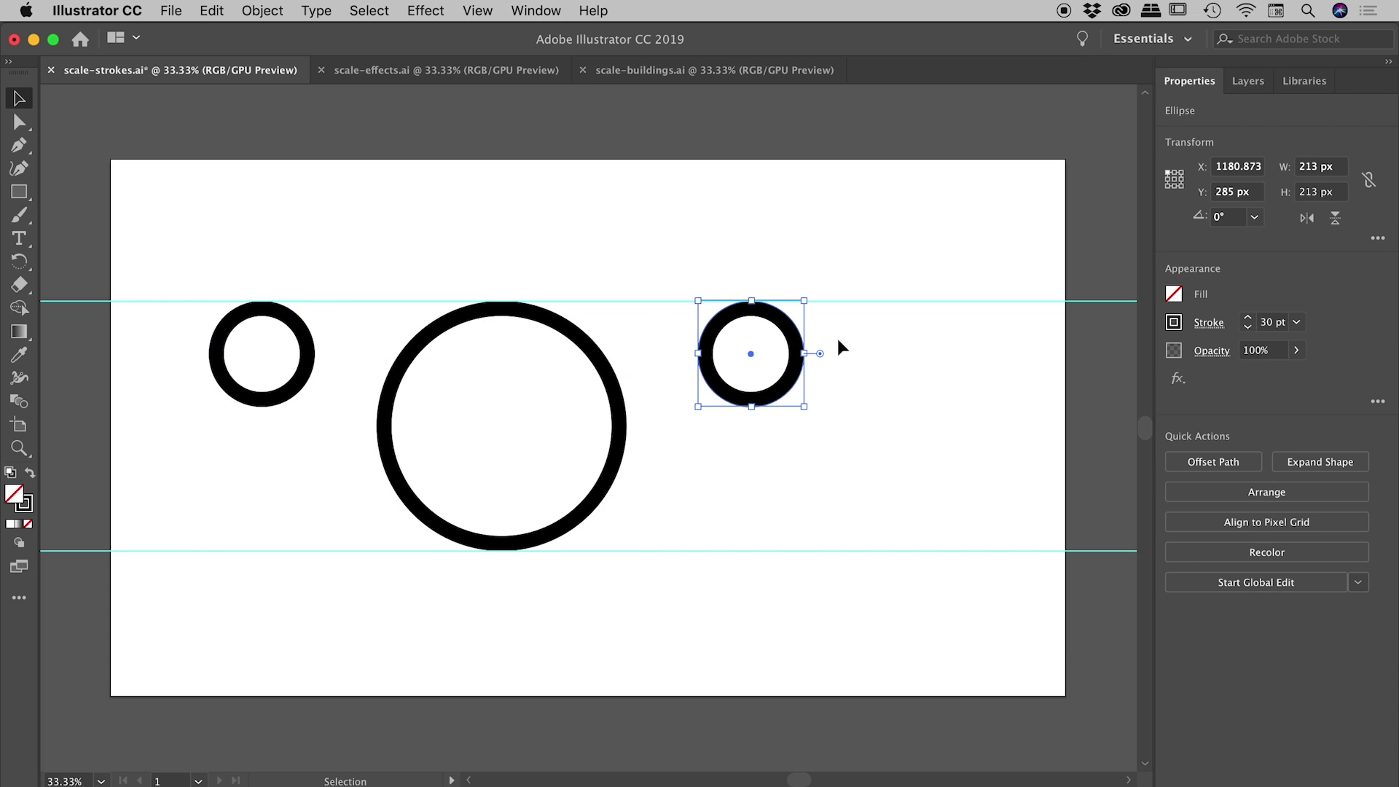
pyautogui.click(884, 339)
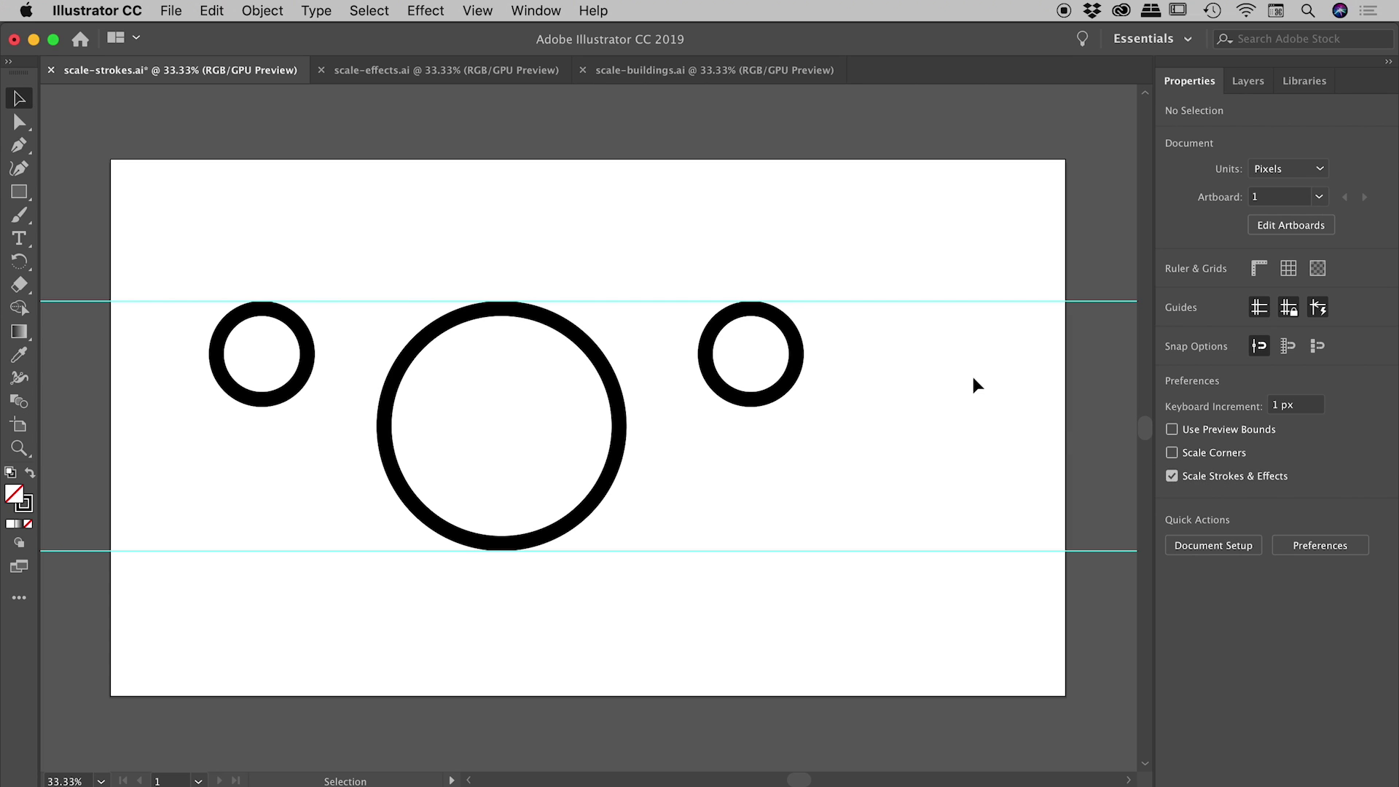
pyautogui.click(796, 357)
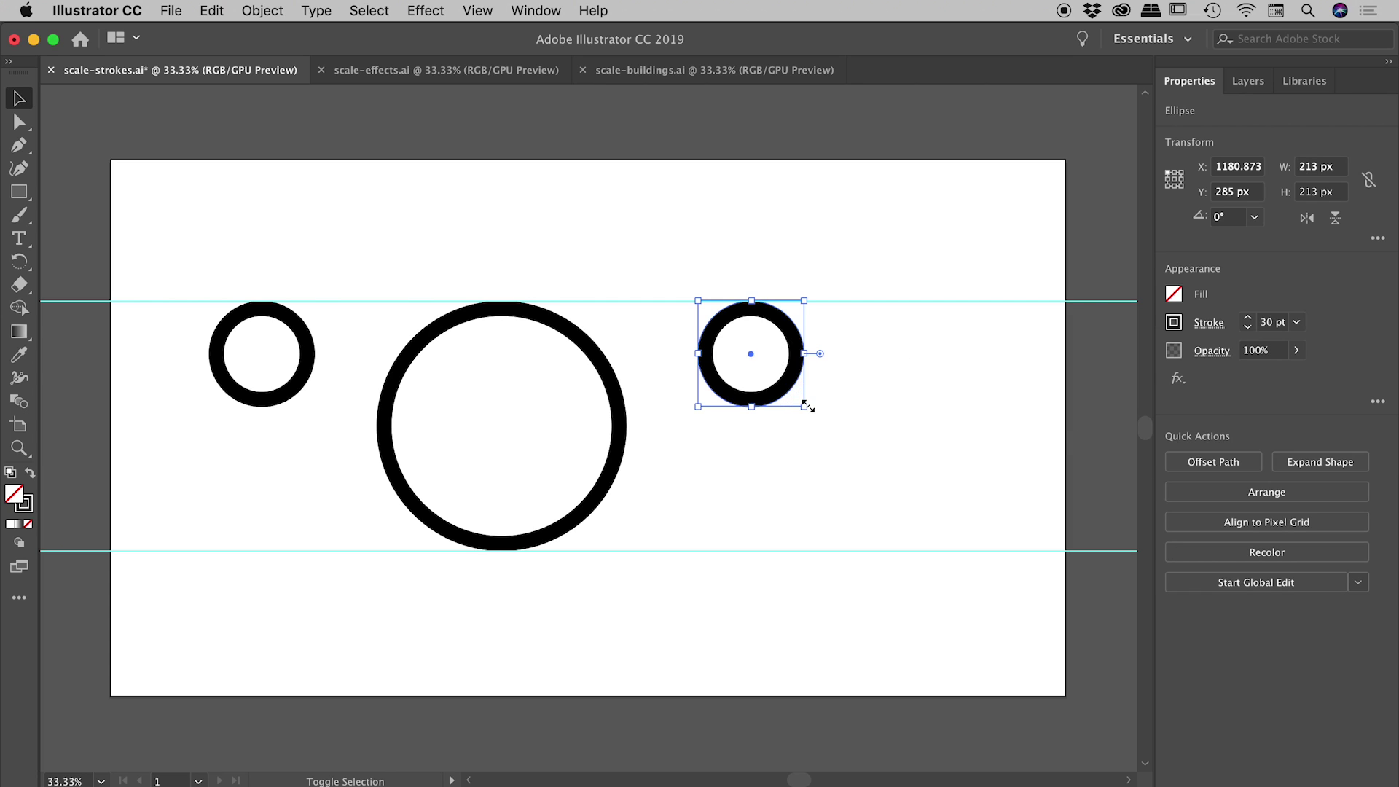
pyautogui.moveTo(806, 410)
pyautogui.mouseDown()
pyautogui.moveTo(841, 422)
pyautogui.moveTo(966, 556)
pyautogui.mouseUp()
pyautogui.click(986, 427)
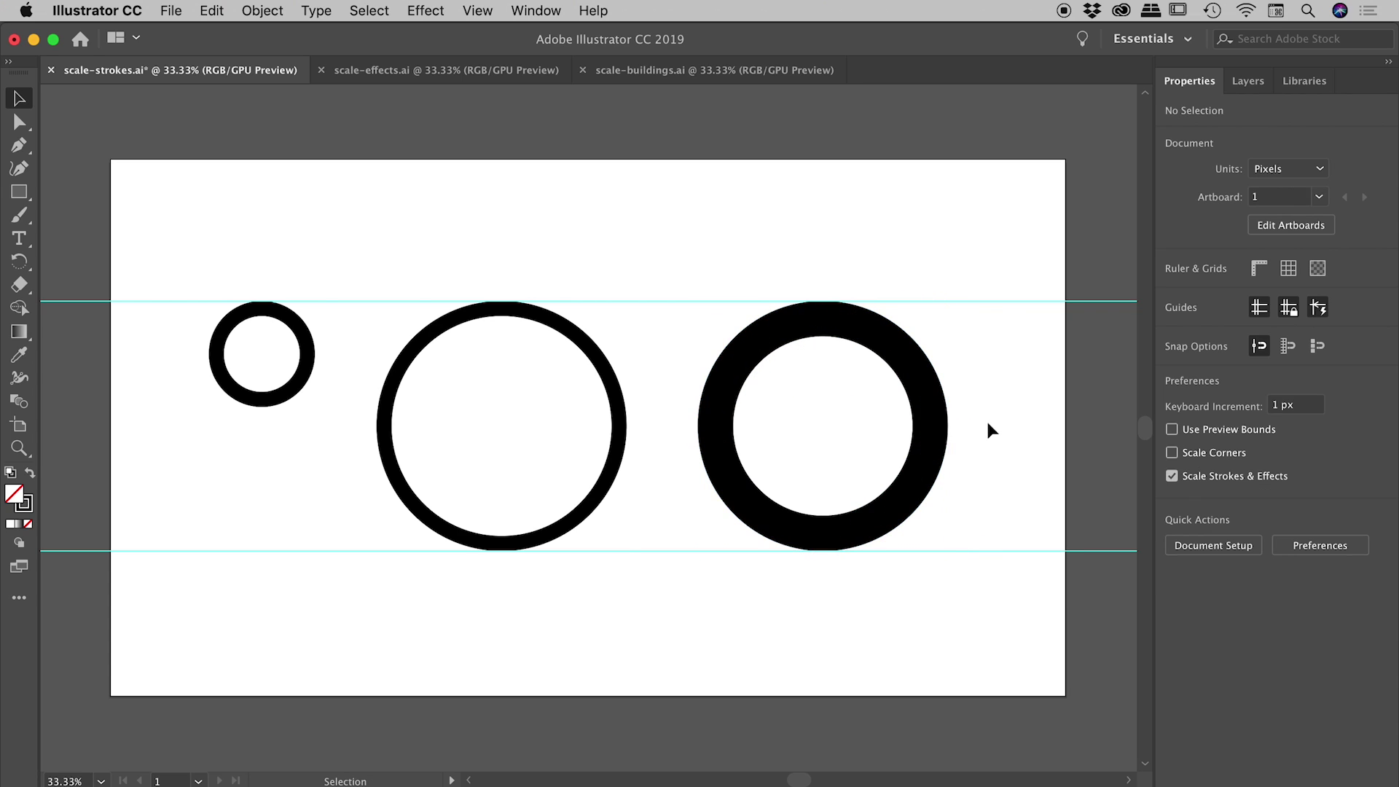
pyautogui.click(880, 421)
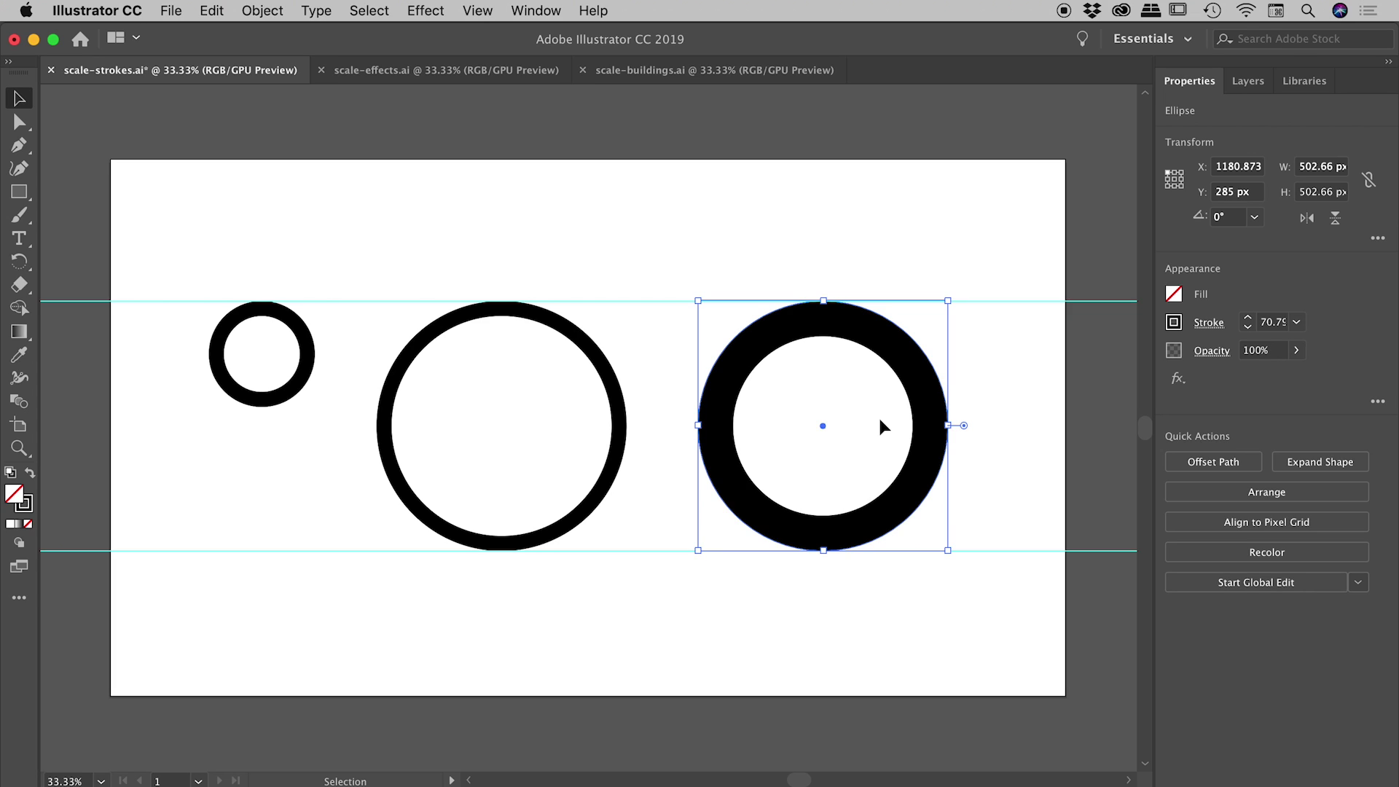
pyautogui.click(831, 235)
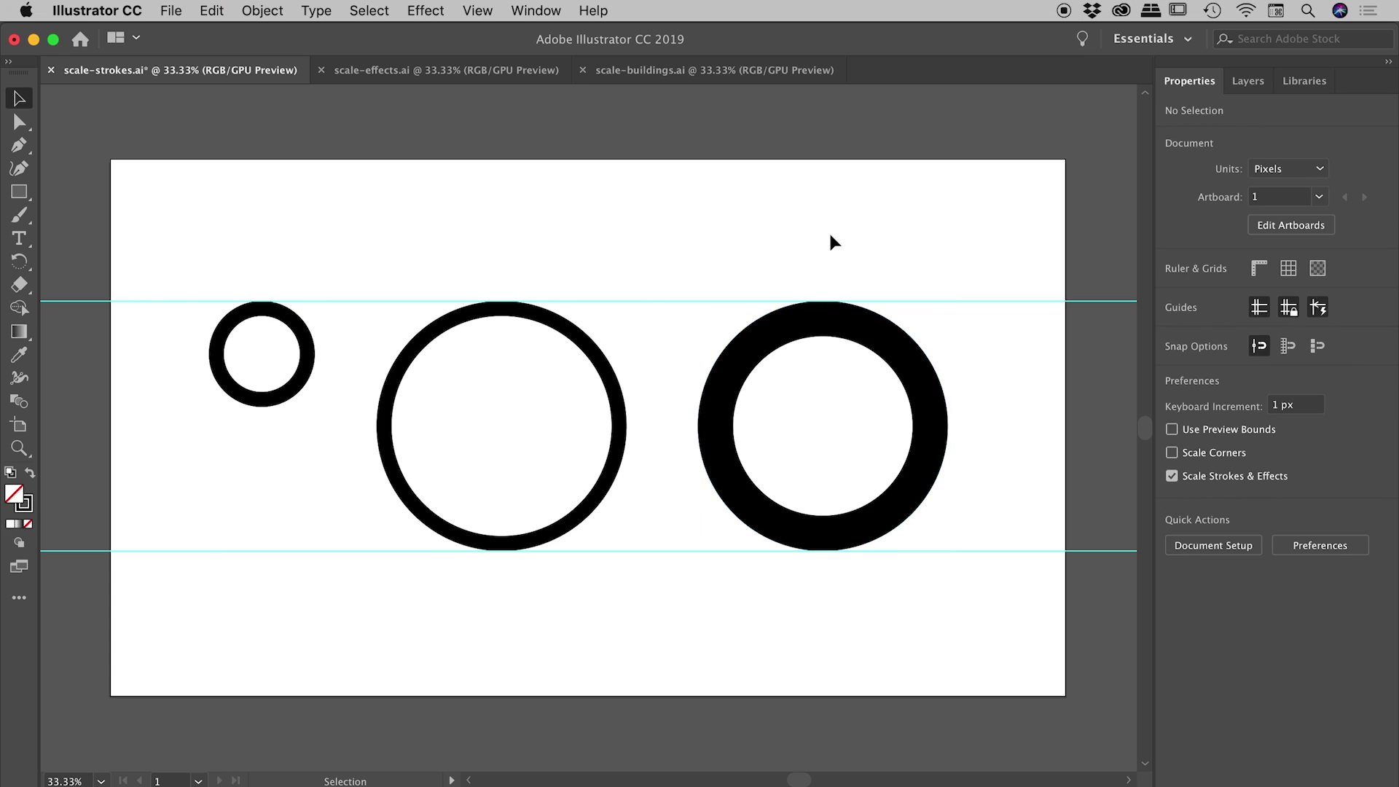
# - Switch to scale-effects.ai and review the squares' Multiply drop shadow: 100%, 15 px offsets, 12 px blur
pyautogui.click(447, 70)
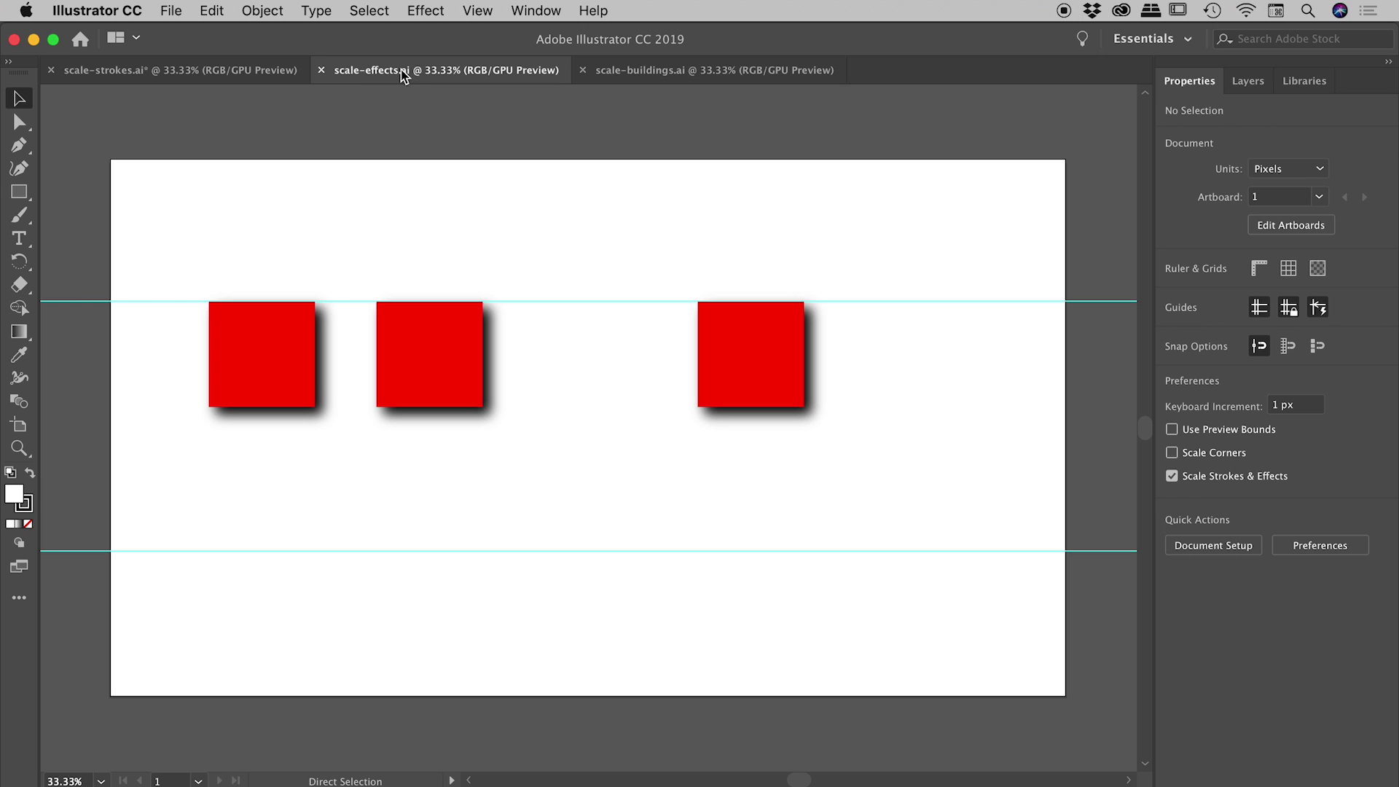
pyautogui.moveTo(148, 344); pyautogui.dragTo(764, 431)
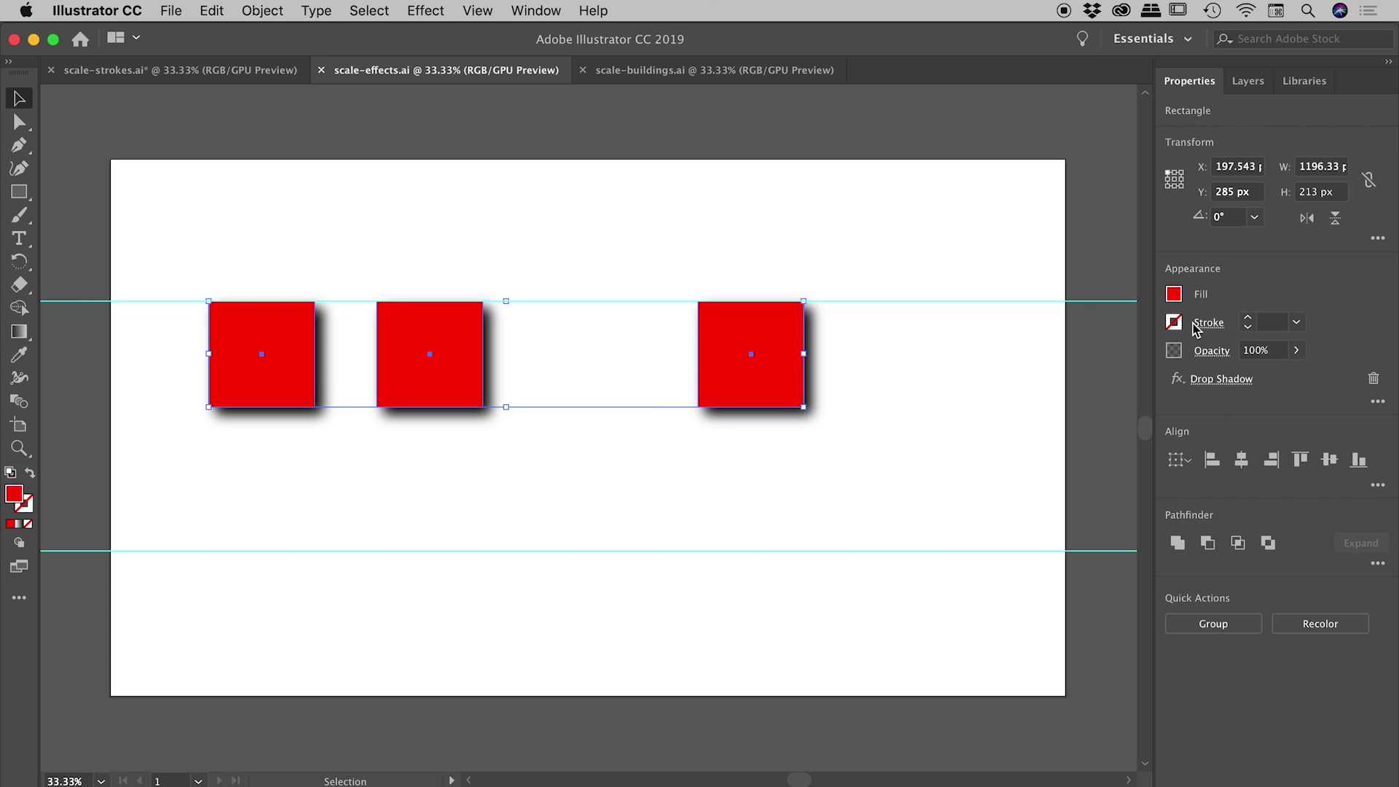
pyautogui.click(1217, 381)
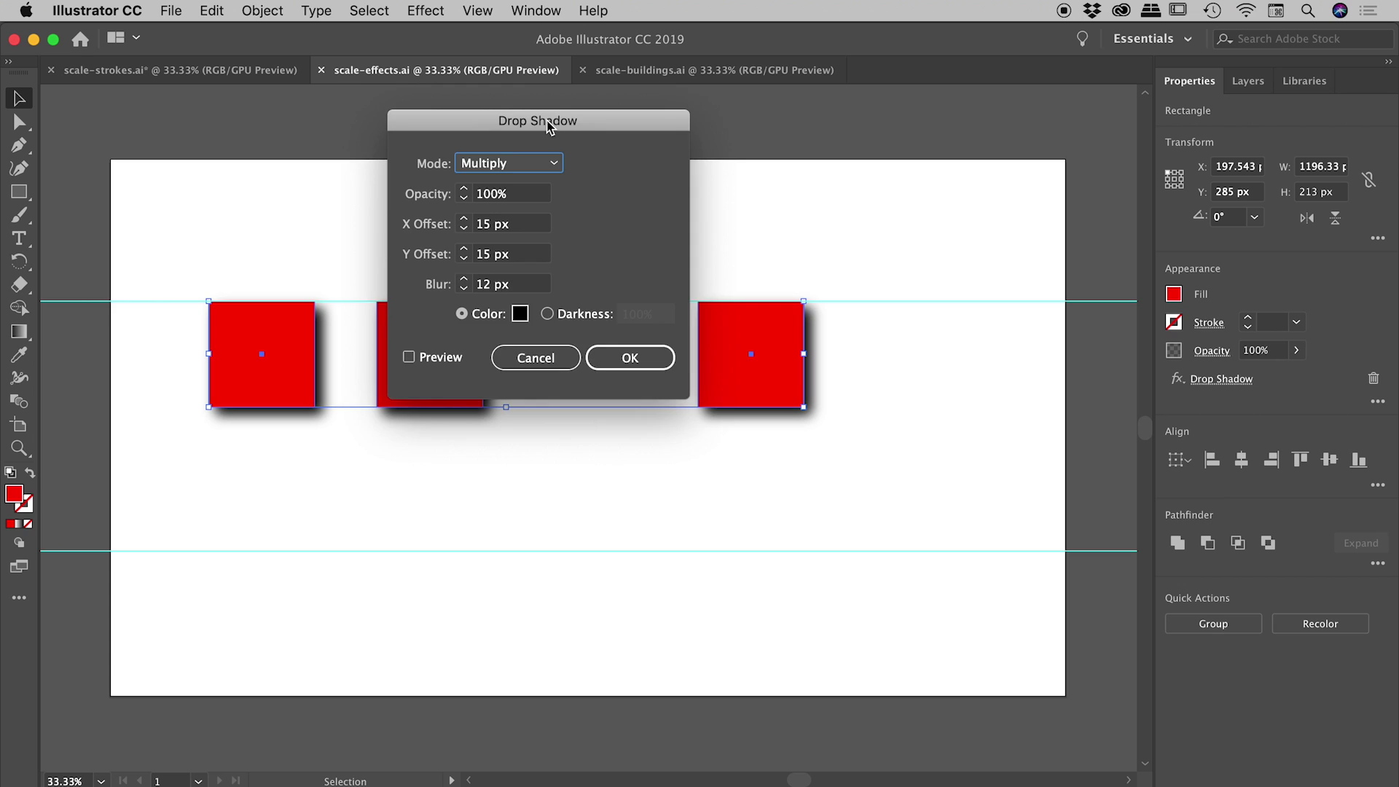
pyautogui.moveTo(549, 128); pyautogui.dragTo(626, 111)
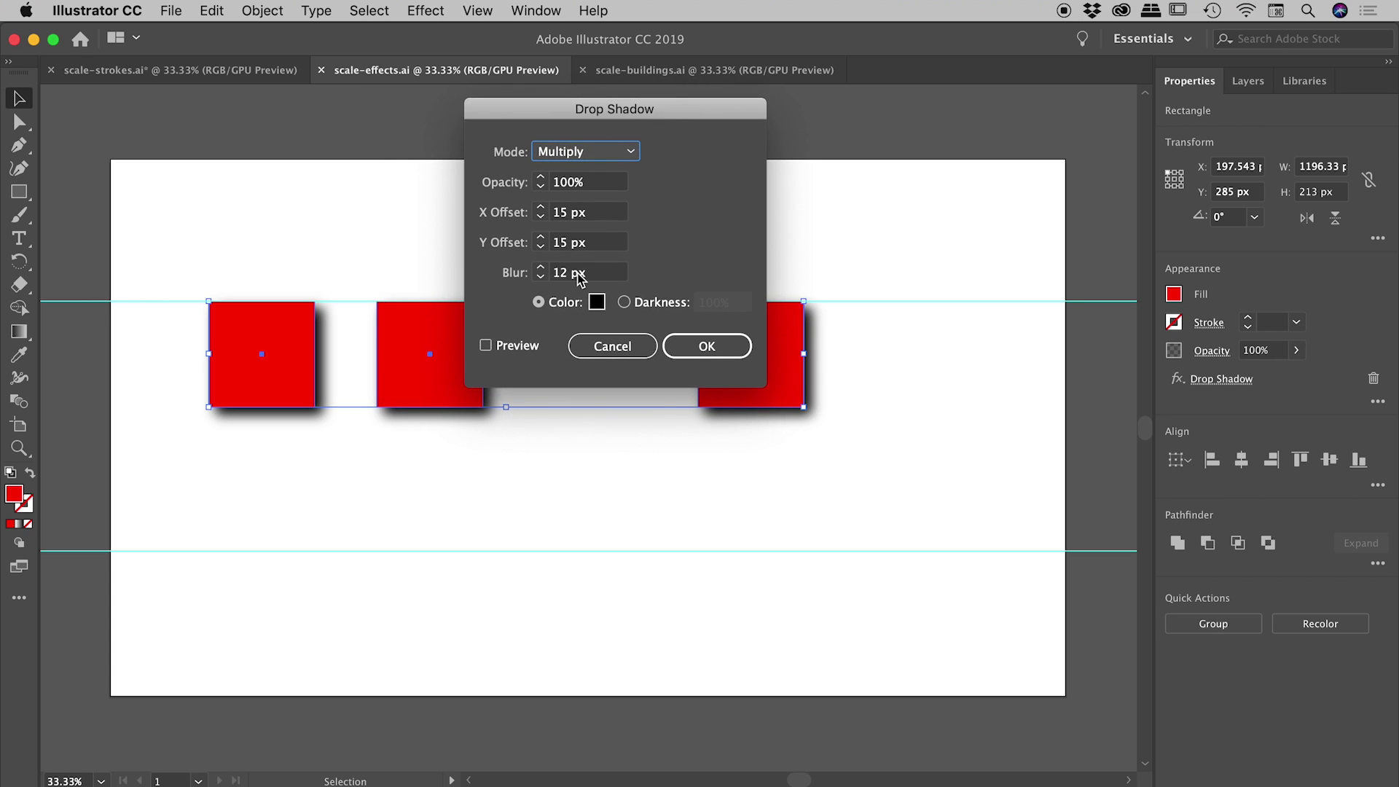
pyautogui.click(612, 348)
pyautogui.click(951, 376)
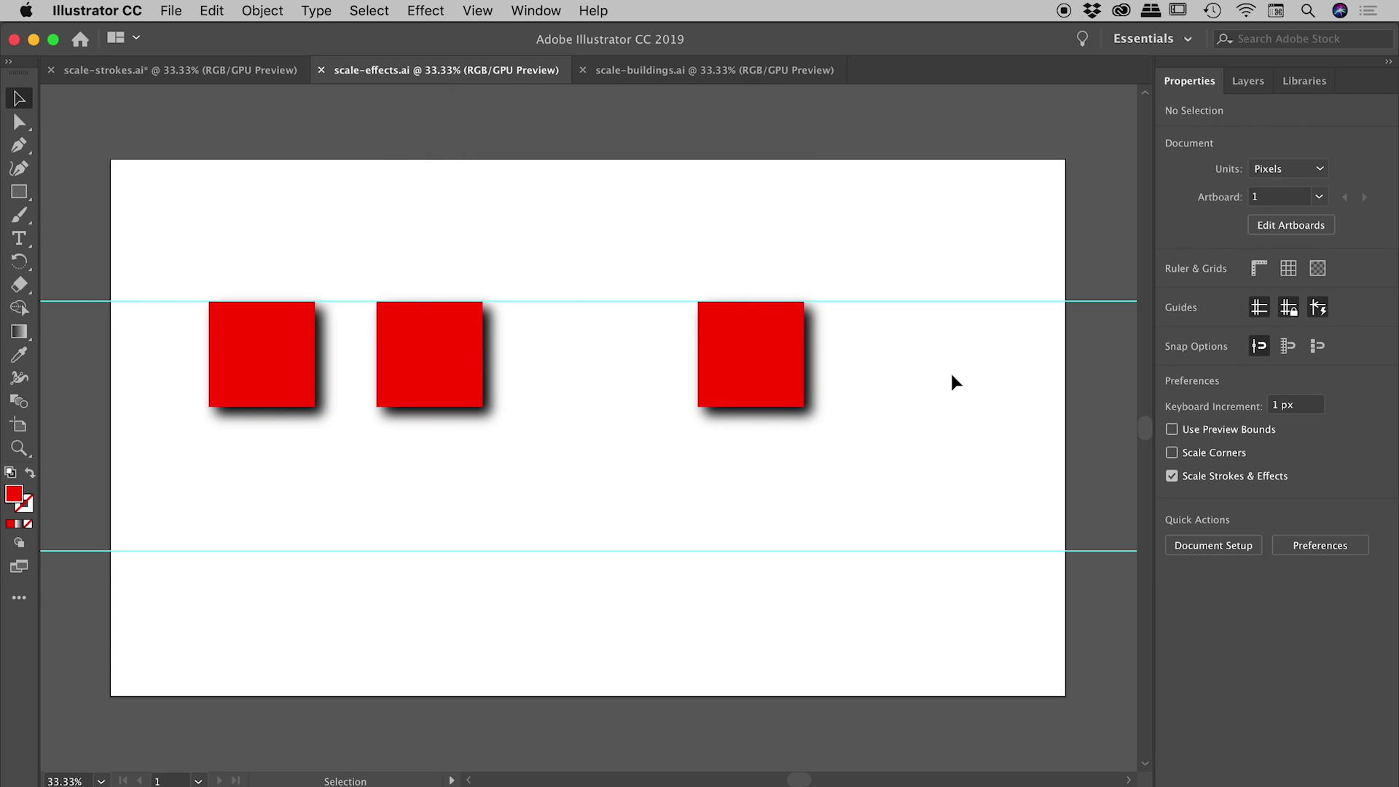
# - Turn off Scale Strokes & Effects and enlarge the middle red square to about 503 px
pyautogui.click(1206, 481)
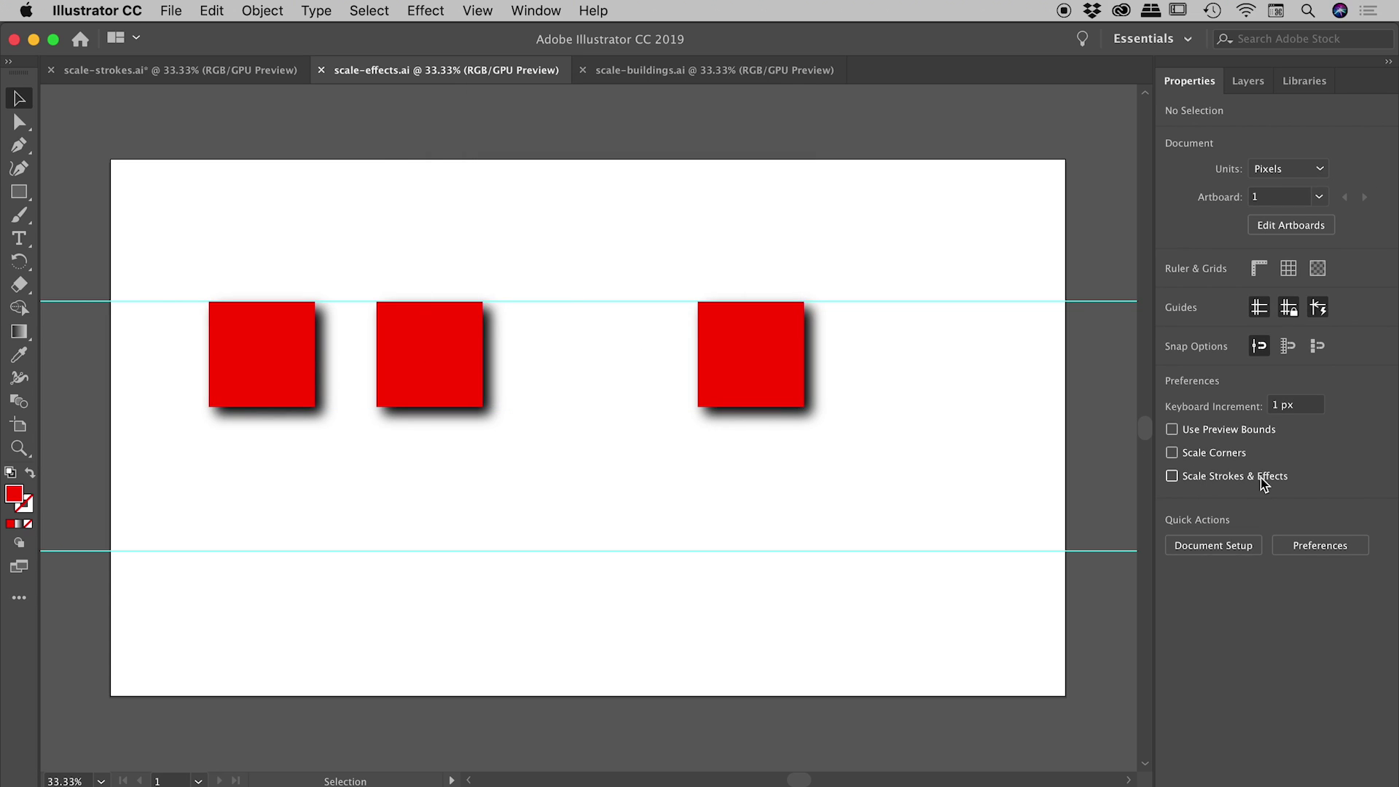
pyautogui.click(416, 339)
pyautogui.moveTo(482, 407); pyautogui.dragTo(627, 562)
pyautogui.click(458, 206)
# - Check the left and middle squares' drop shadow still has 15 px offsets and 12 px blur
pyautogui.click(397, 382)
pyautogui.keyDown('shift'); pyautogui.click(296, 384); pyautogui.keyUp('shift')
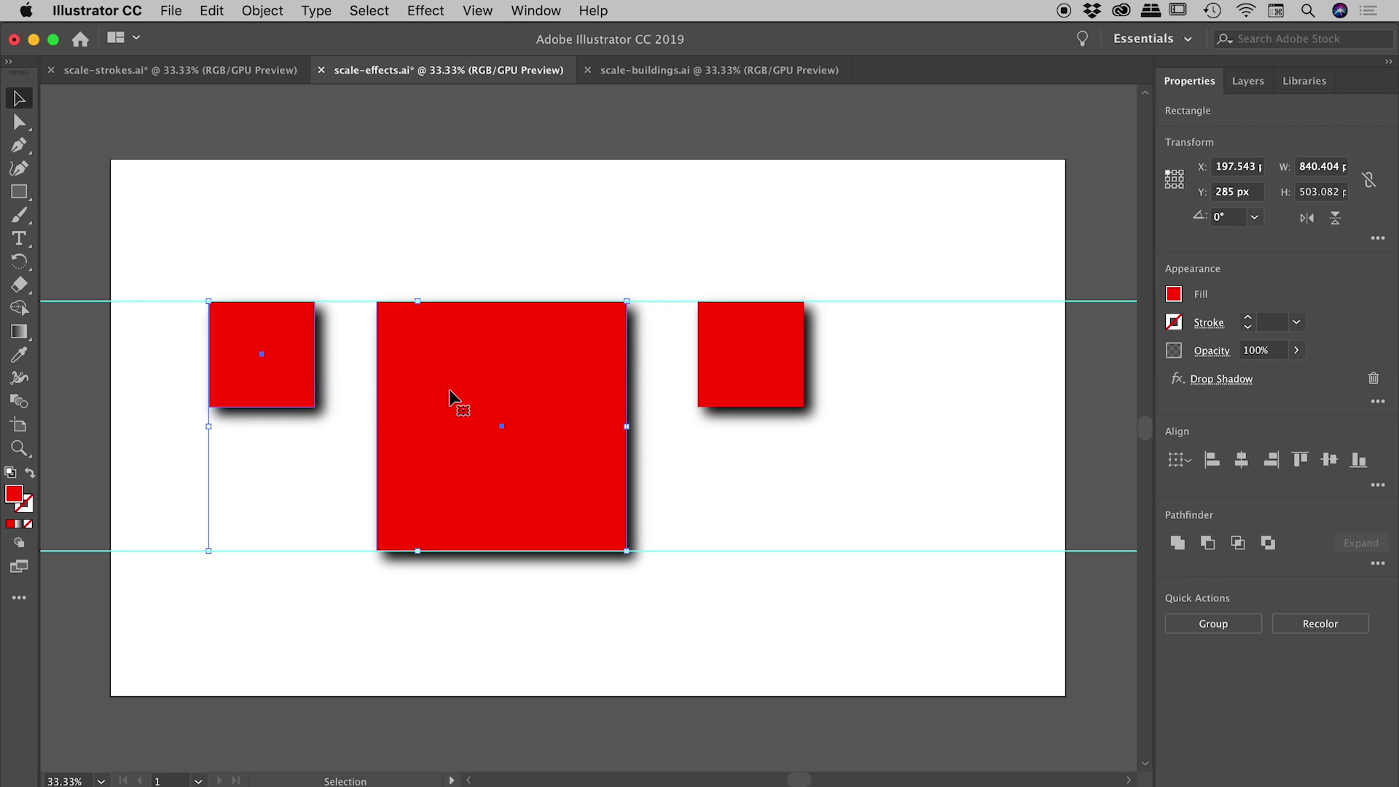
pyautogui.click(1198, 380)
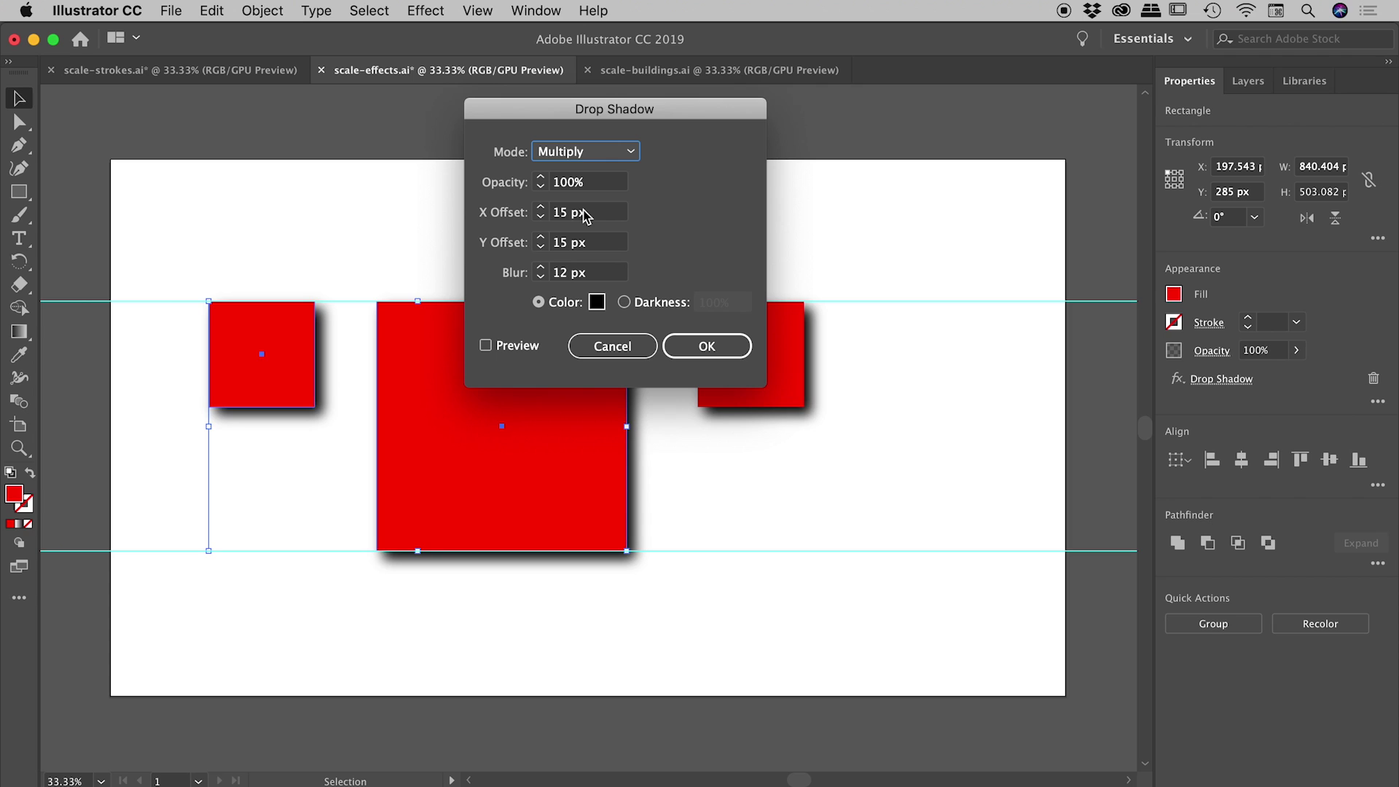
pyautogui.click(613, 348)
# - Turn Scale Strokes & Effects back on and select the right red square
pyautogui.click(953, 371)
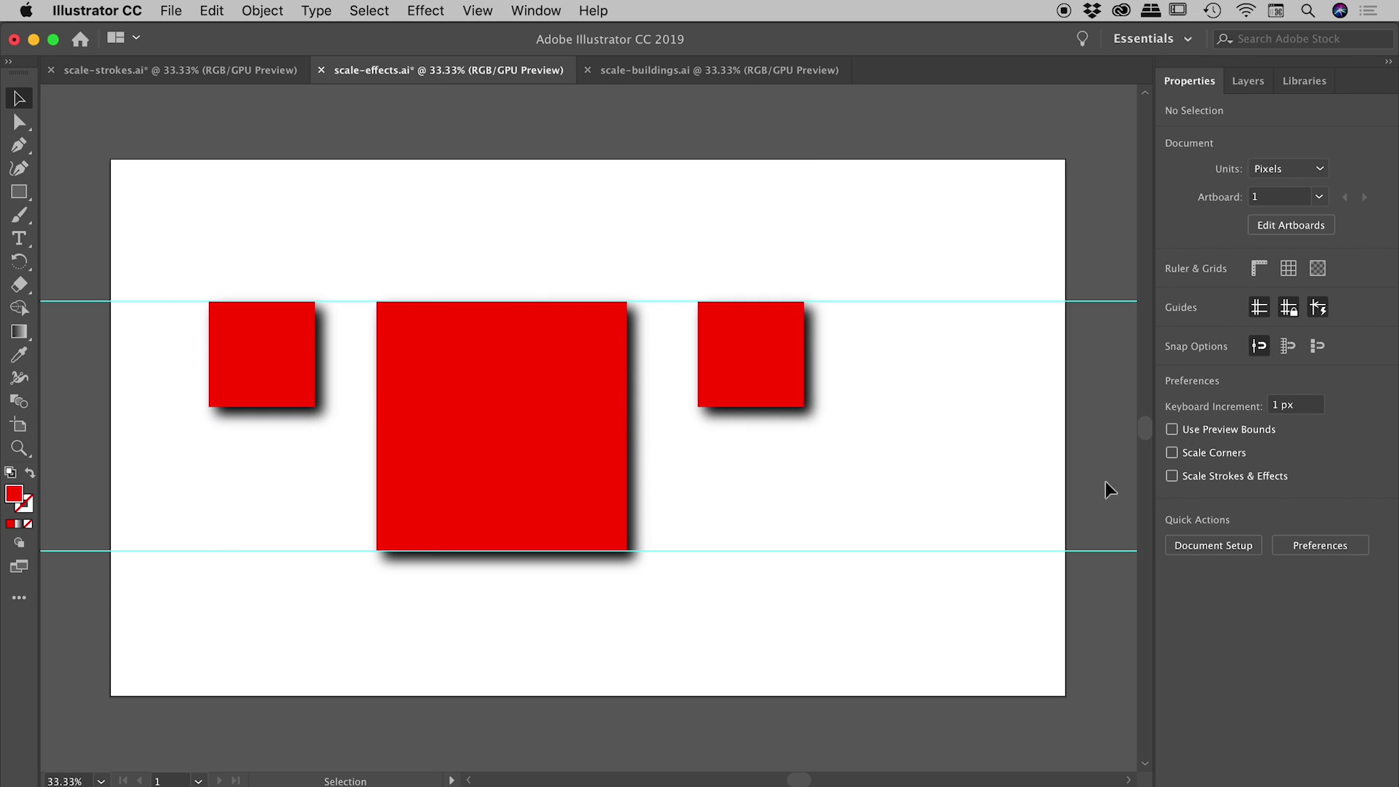
pyautogui.click(1218, 478)
pyautogui.moveTo(903, 375); pyautogui.dragTo(948, 551)
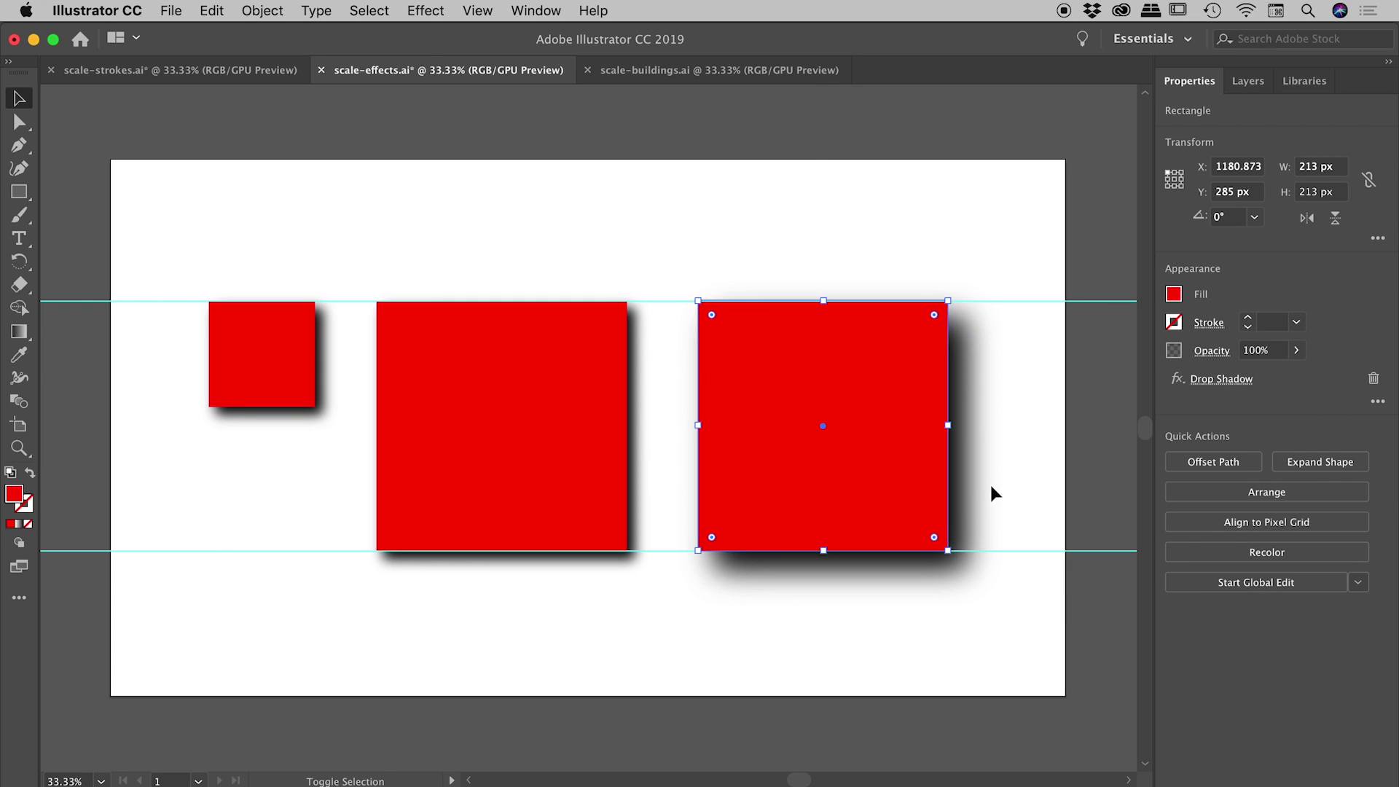
pyautogui.click(995, 480)
pyautogui.moveTo(921, 459); pyautogui.dragTo(923, 461)
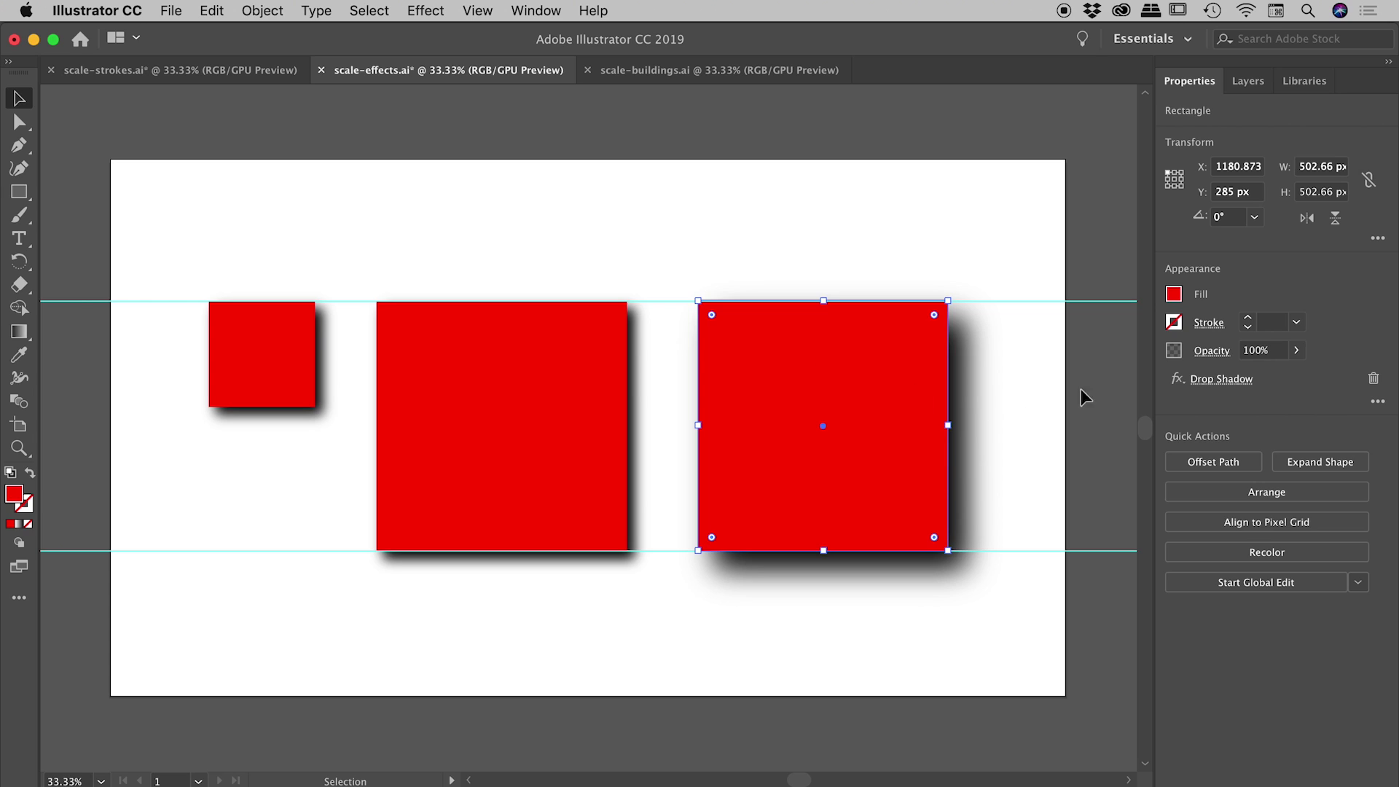
# - Inspect the right square's drop shadow, now scaled to 35.4 px offsets and 28.32 px blur
pyautogui.click(1208, 379)
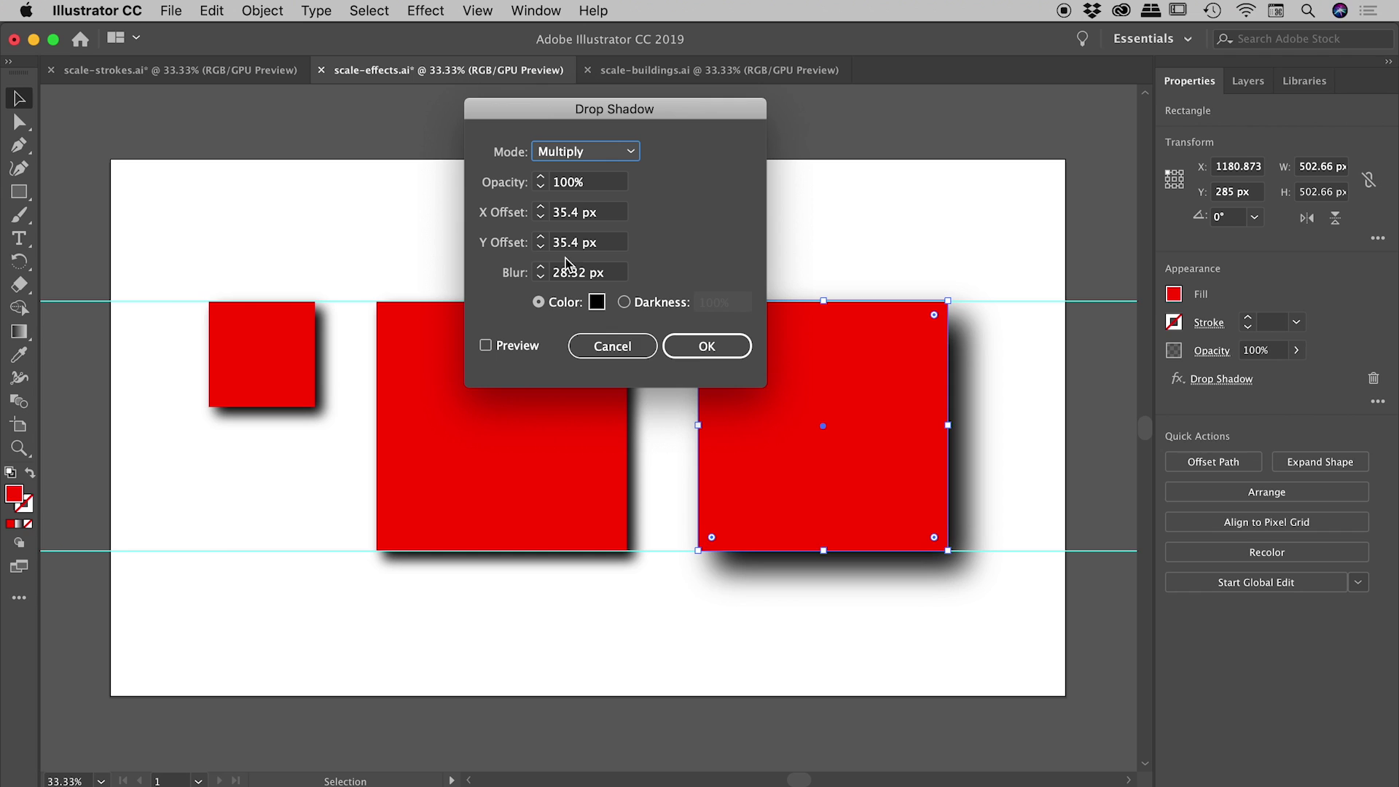
pyautogui.click(641, 347)
pyautogui.click(747, 236)
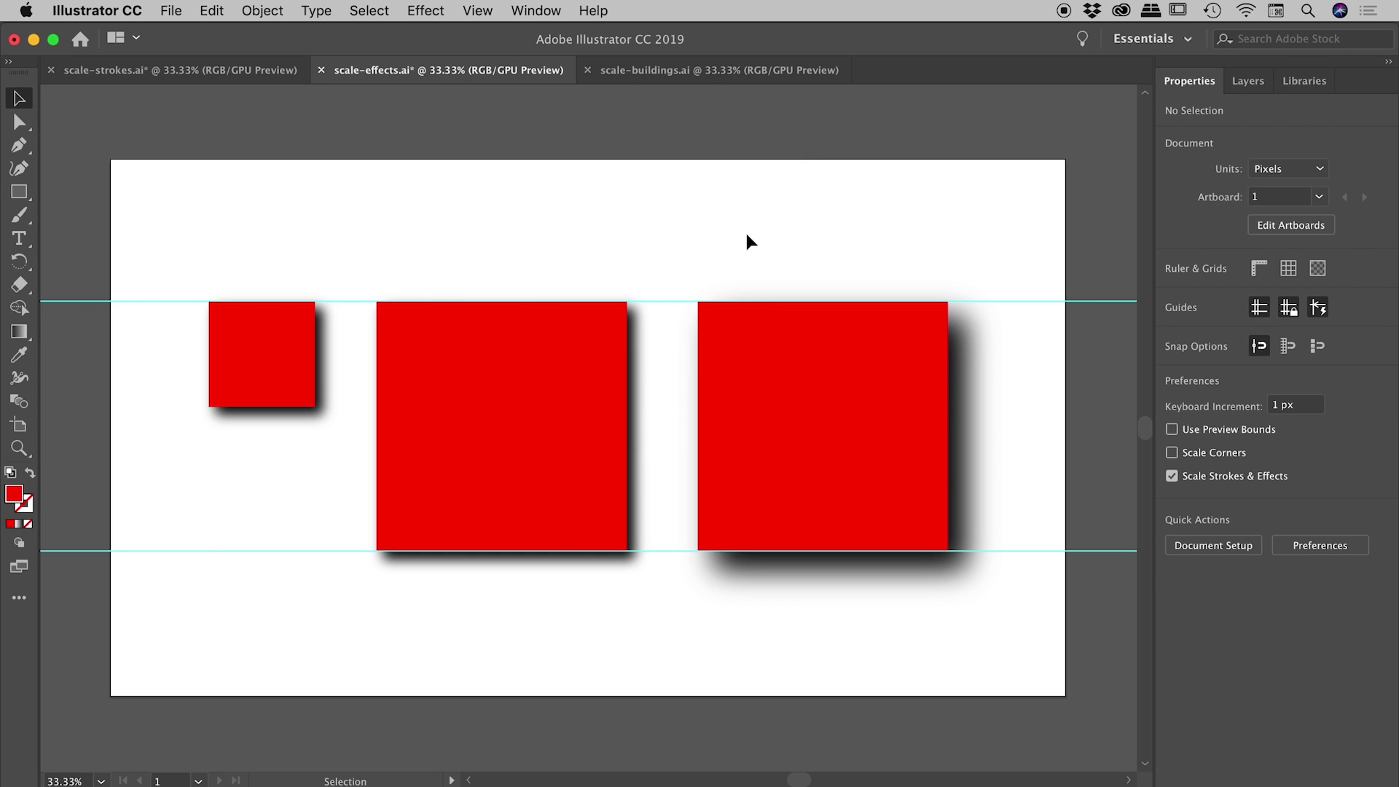
# - Switch to scale-buildings.ai and select each building to confirm their 15 pt strokes
pyautogui.click(645, 70)
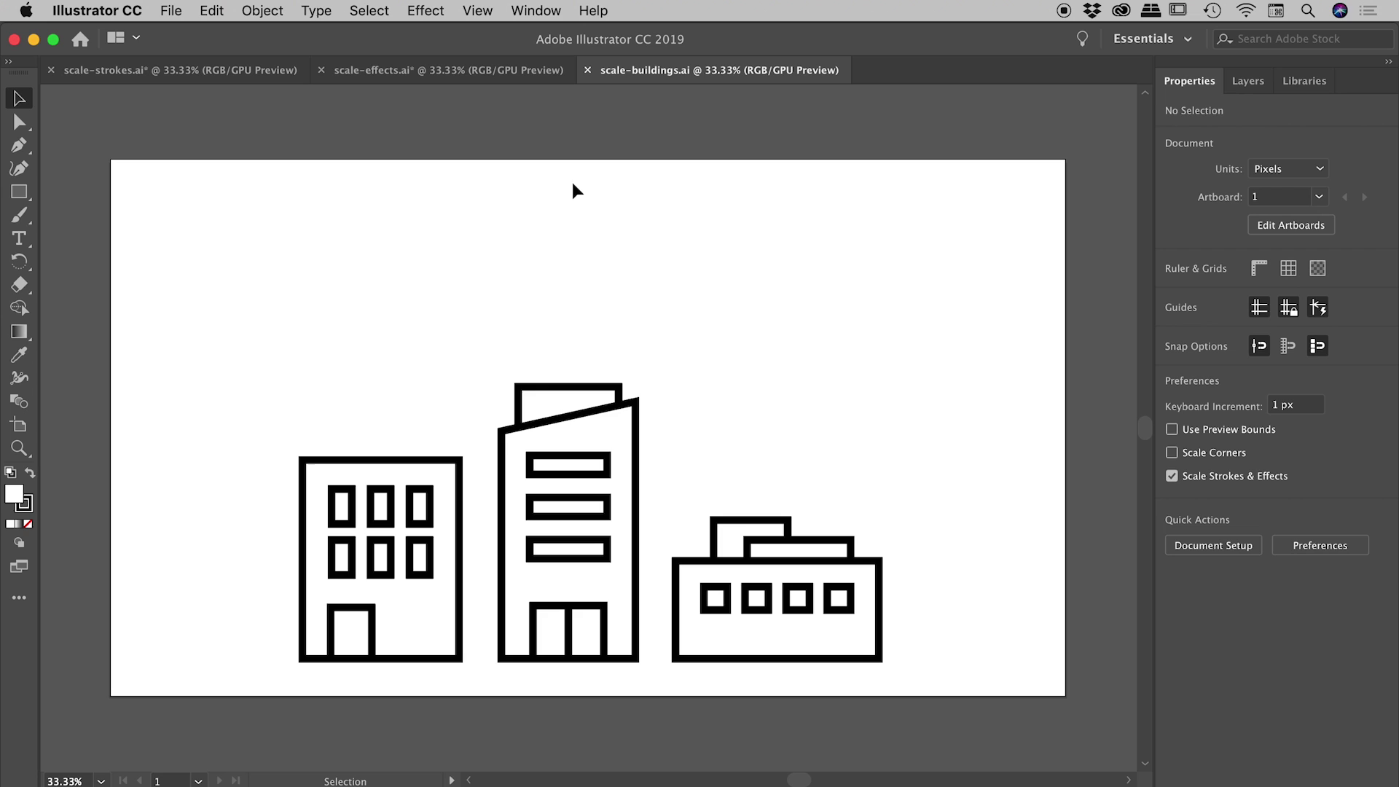
pyautogui.click(372, 532)
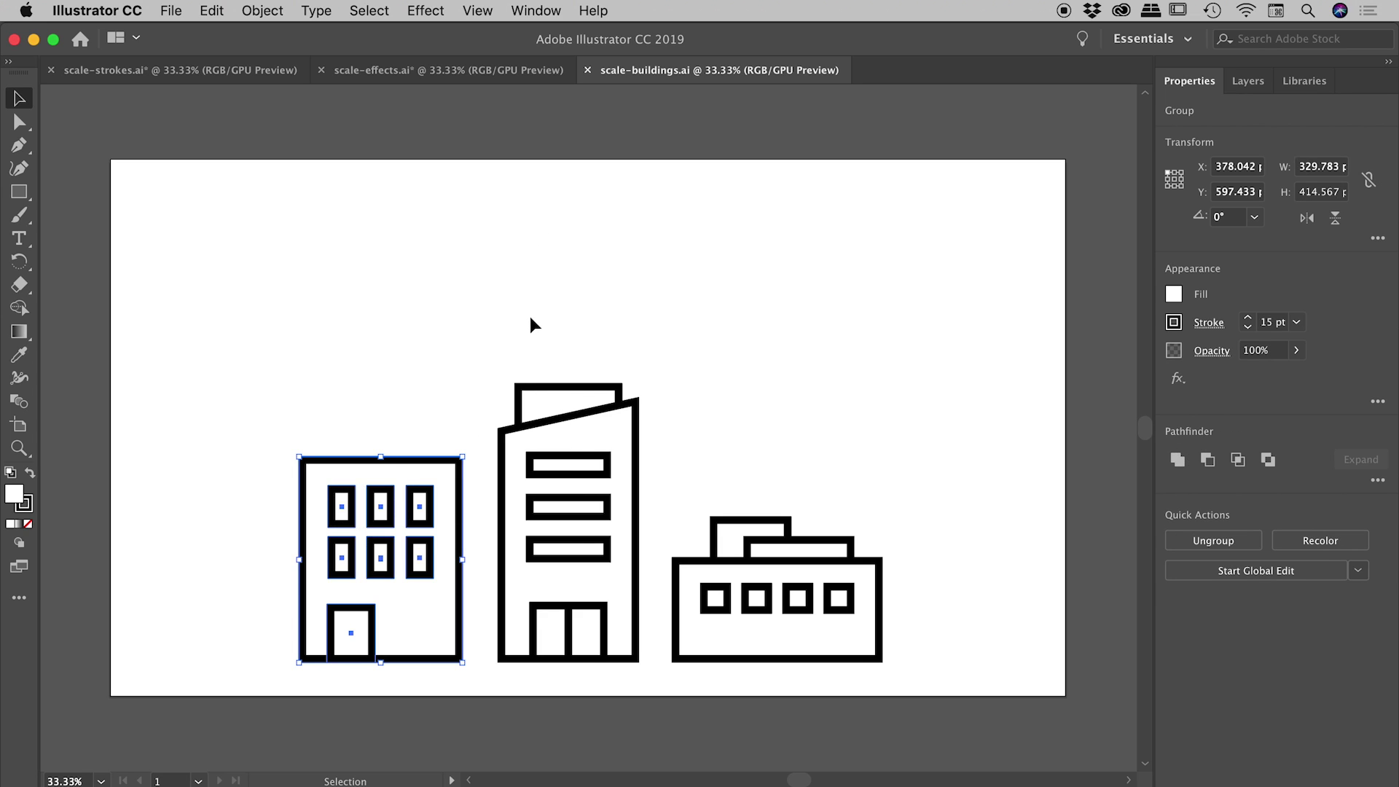
pyautogui.click(592, 526)
pyautogui.click(804, 561)
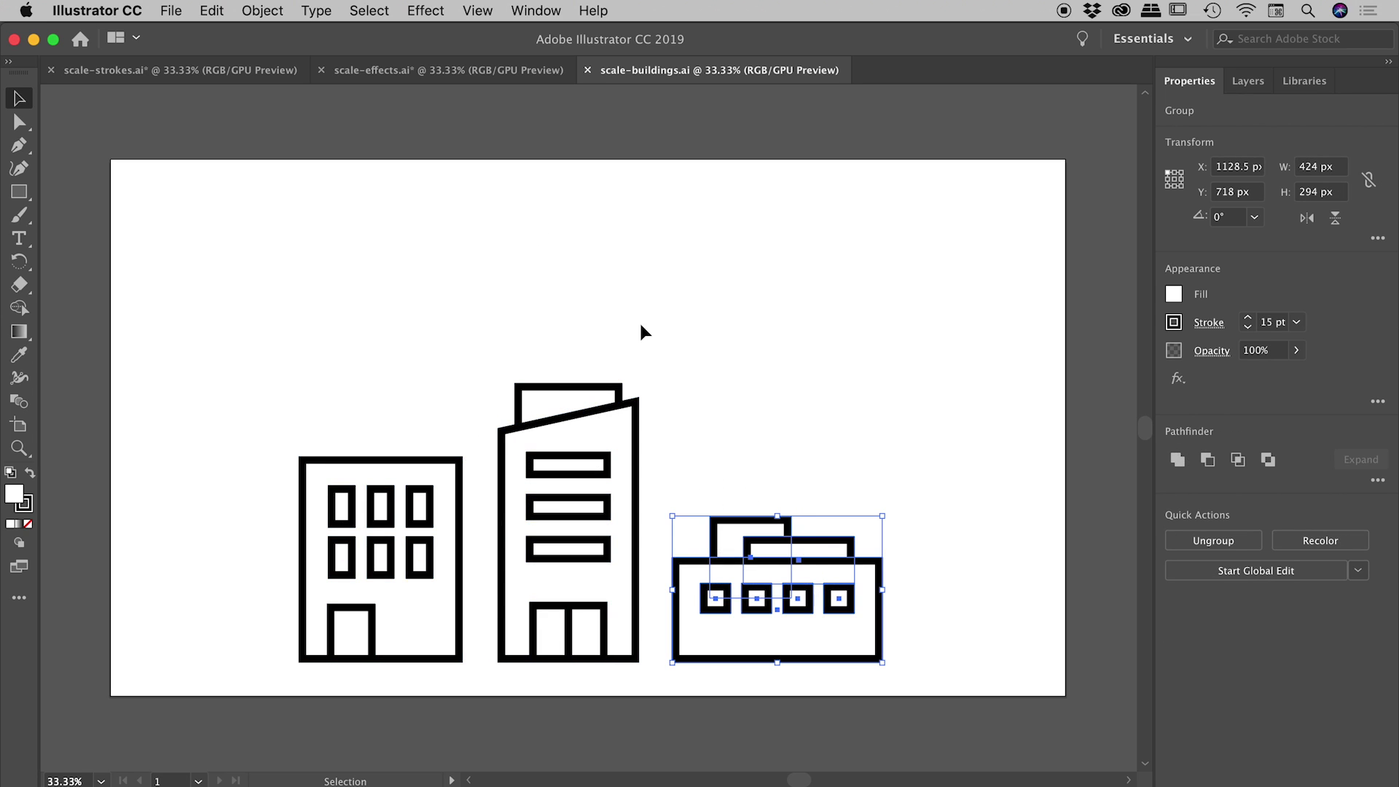
pyautogui.moveTo(357, 278); pyautogui.dragTo(823, 562)
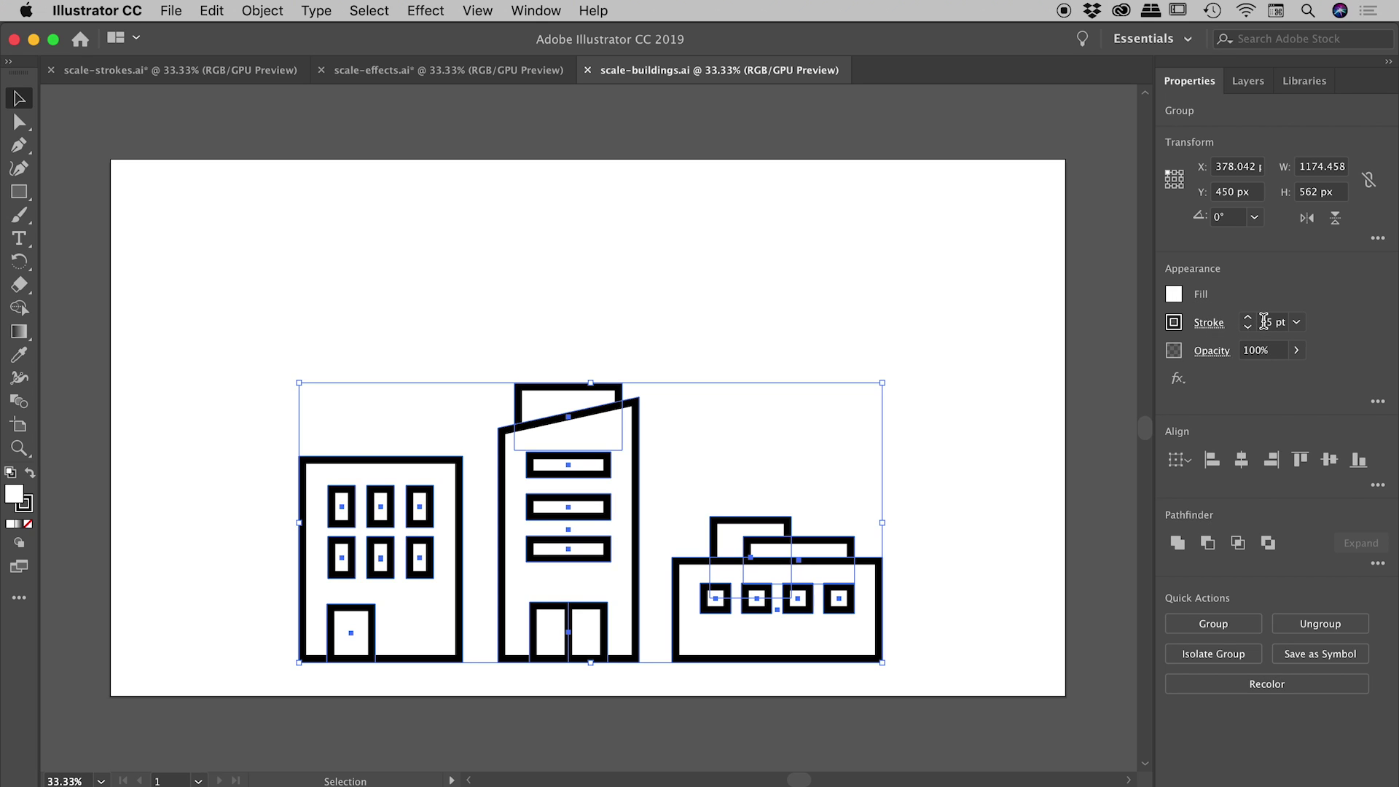
# - Enlarge the tall middle building and the low right building, moving the right one against the tall one
pyautogui.click(635, 300)
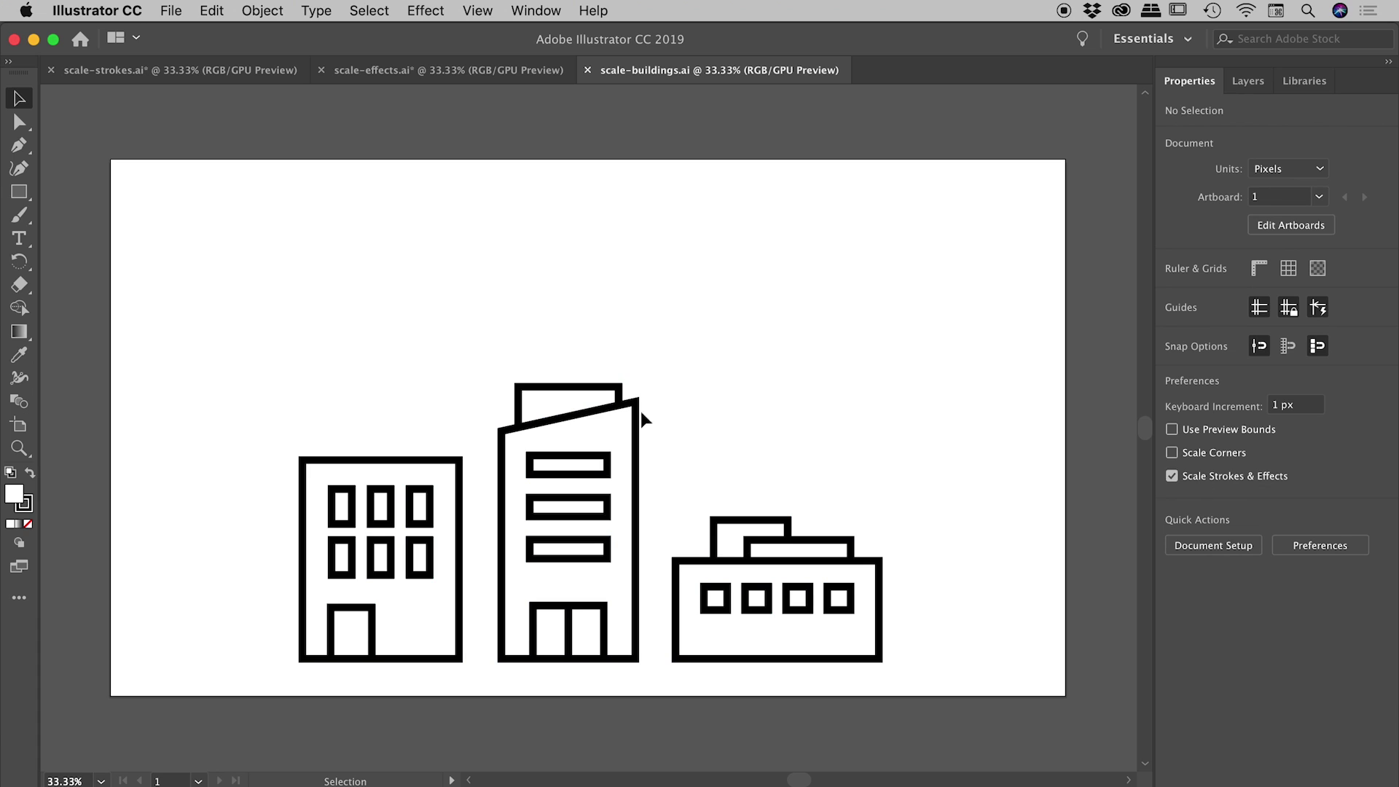
pyautogui.moveTo(531, 304); pyautogui.dragTo(792, 193)
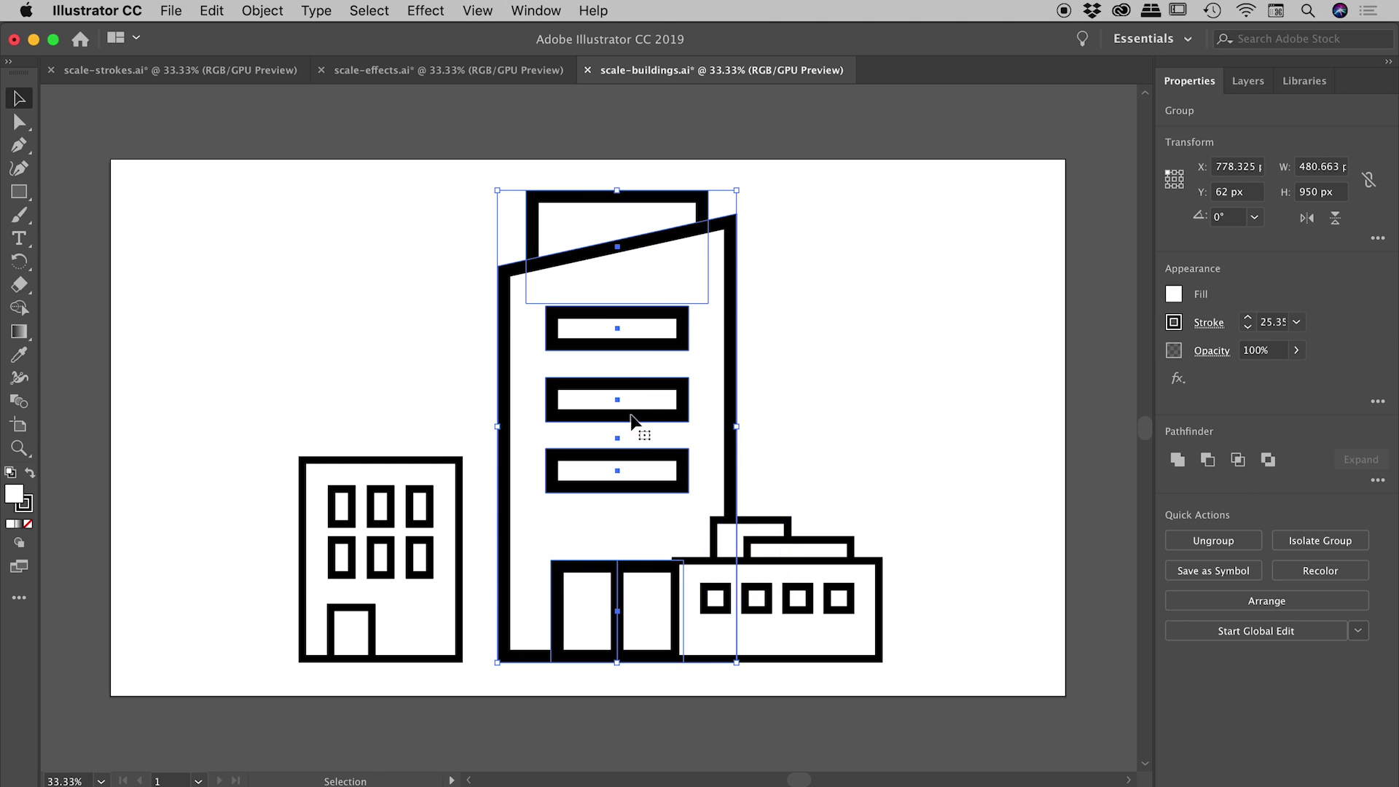
pyautogui.moveTo(627, 423); pyautogui.dragTo(573, 427)
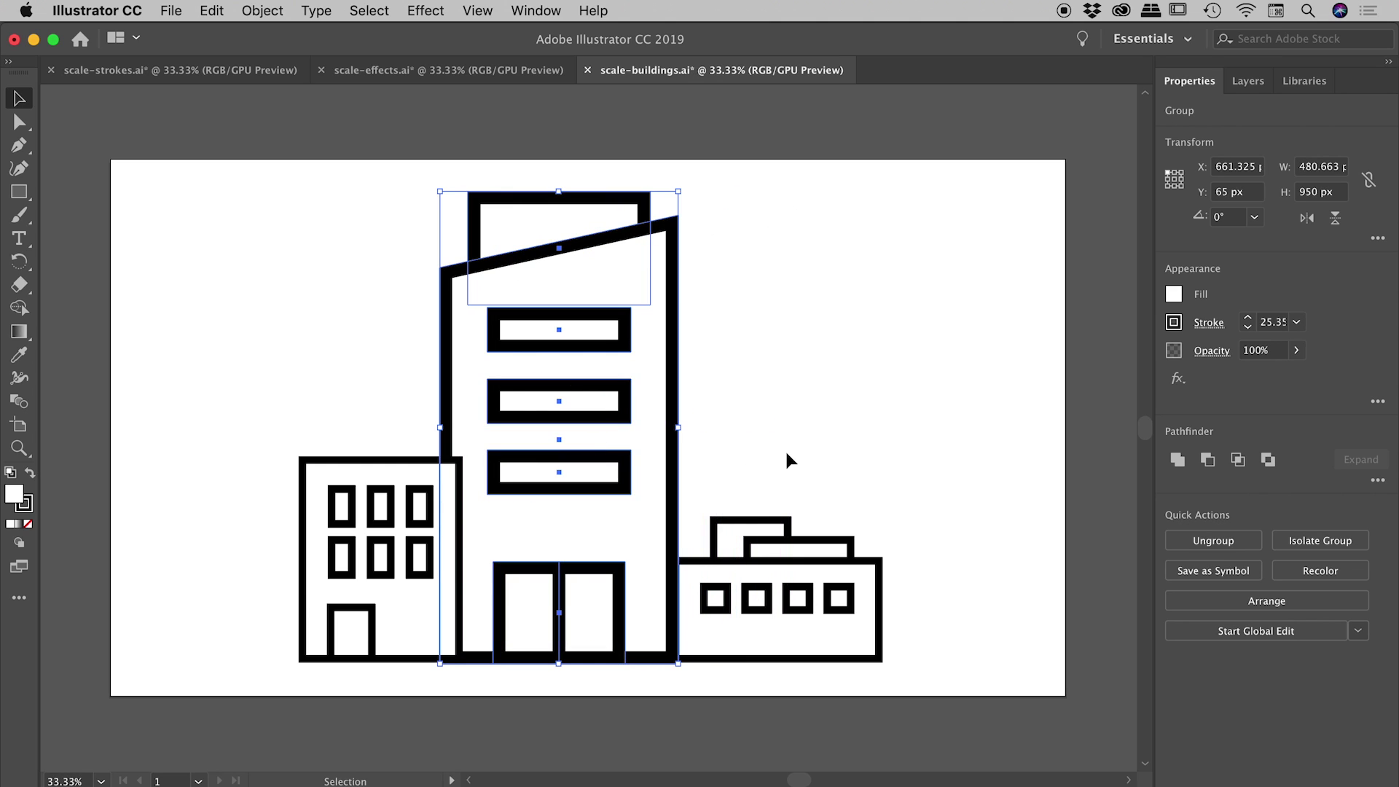
pyautogui.click(784, 449)
pyautogui.click(810, 576)
pyautogui.moveTo(882, 516)
pyautogui.mouseDown()
pyautogui.moveTo(928, 515)
pyautogui.moveTo(937, 452)
pyautogui.moveTo(942, 476)
pyautogui.mouseUp()
pyautogui.moveTo(859, 579); pyautogui.dragTo(781, 579)
pyautogui.click(838, 389)
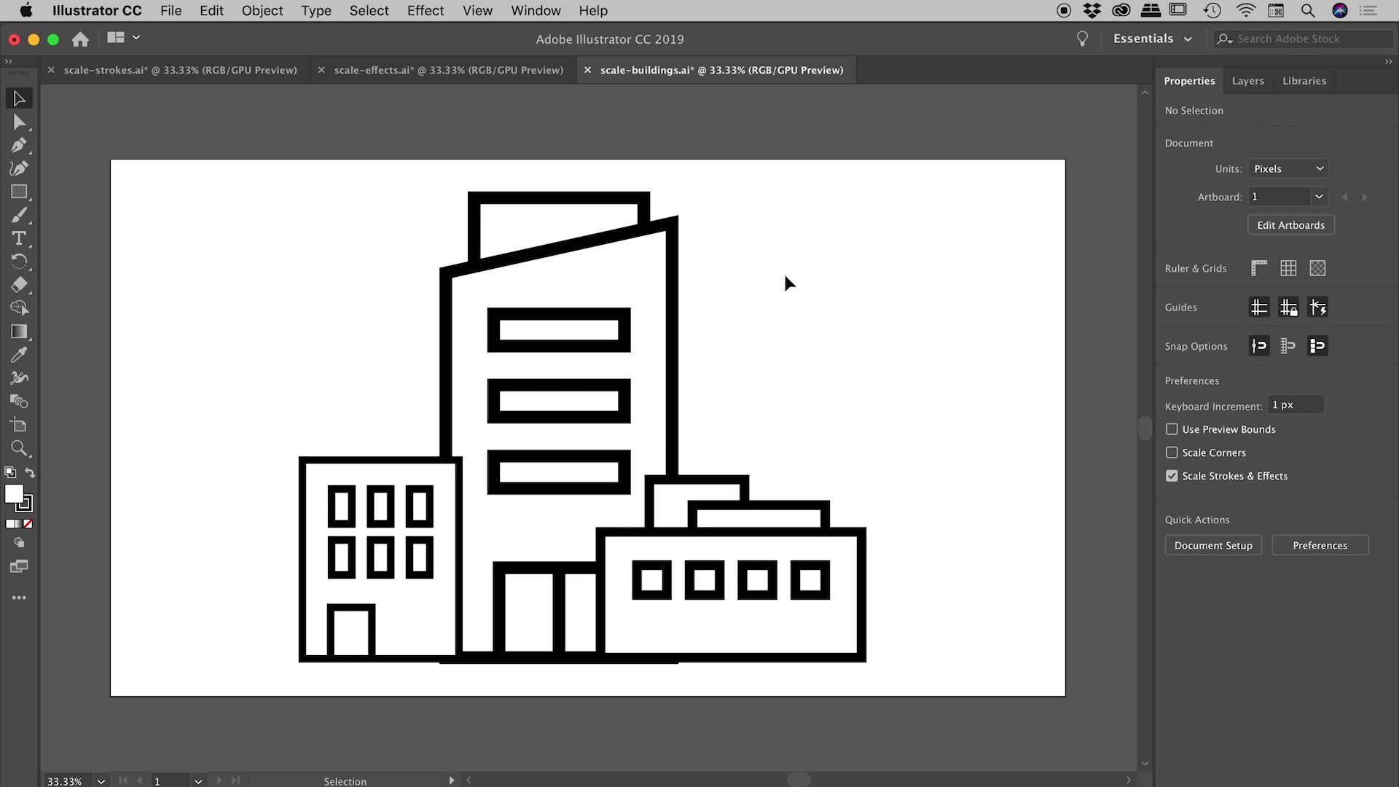
# - Compare the tall building's scaled-up stroke with the left building's stroke weight
pyautogui.moveTo(793, 227); pyautogui.dragTo(594, 351)
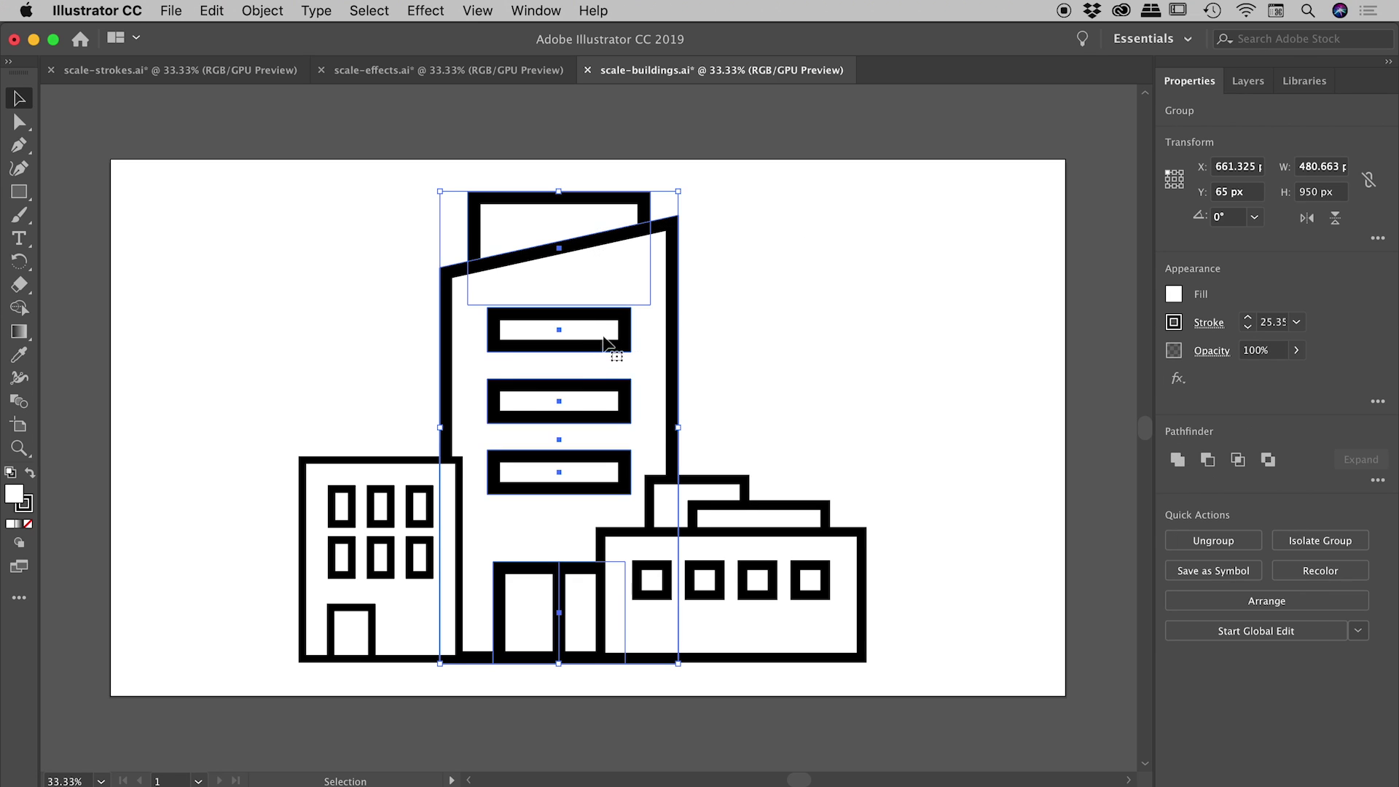
pyautogui.click(746, 312)
pyautogui.click(653, 333)
pyautogui.click(372, 532)
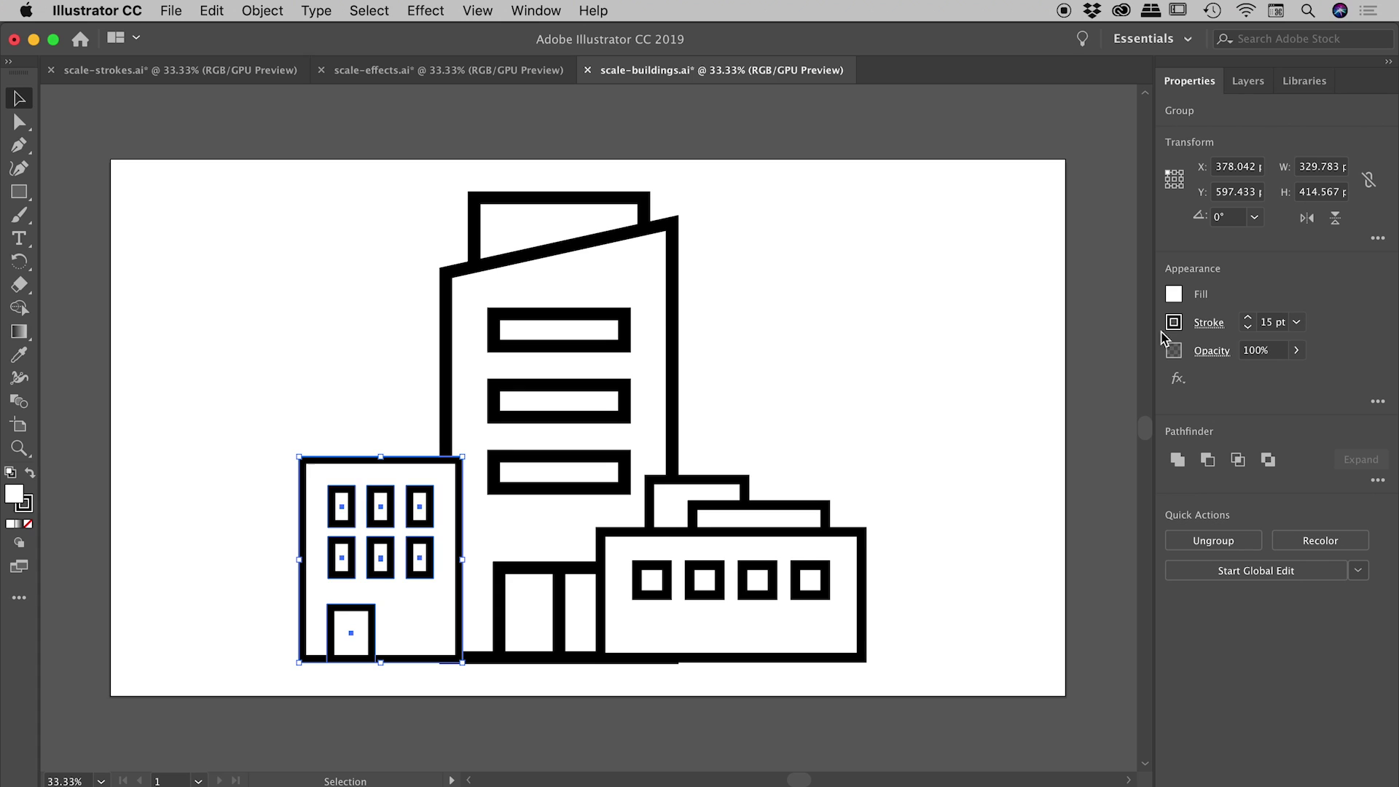
pyautogui.click(892, 366)
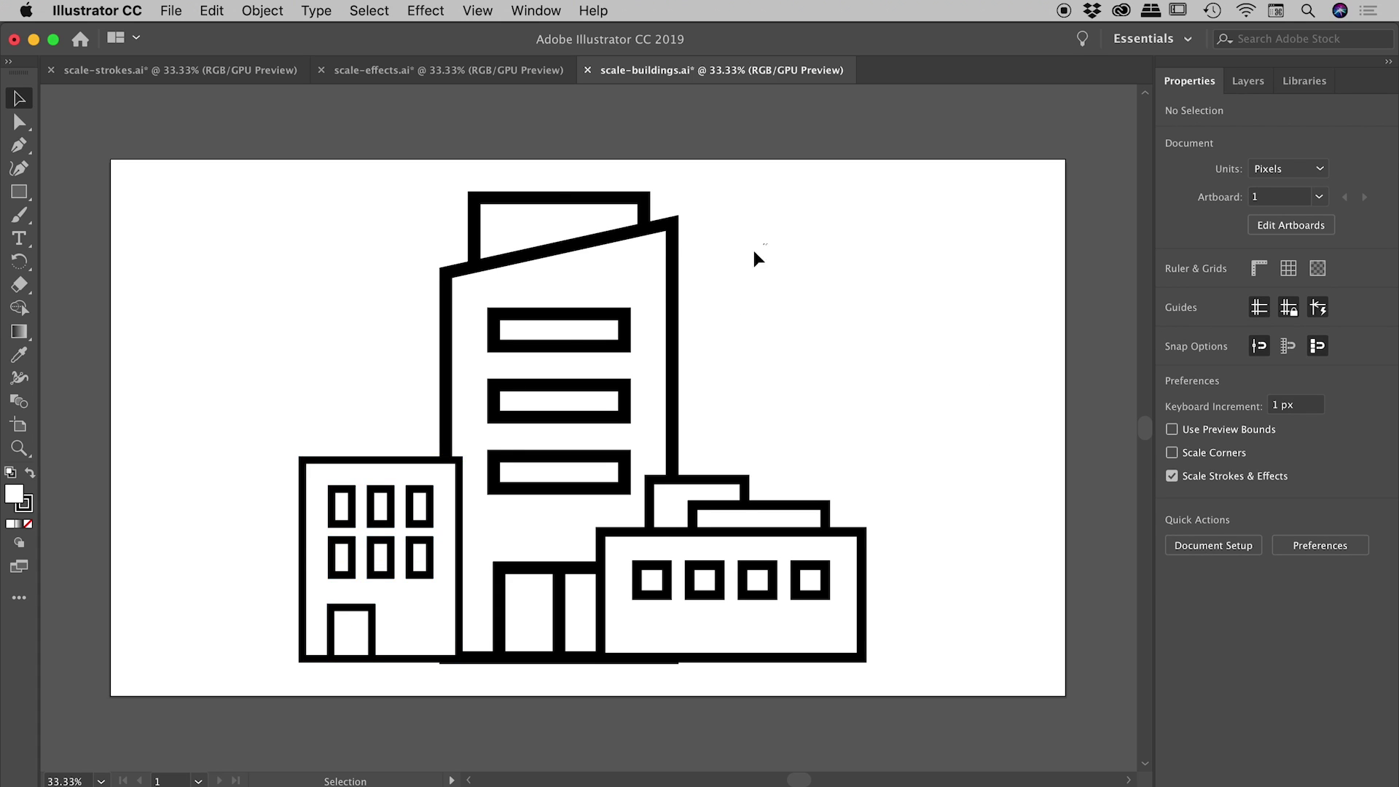
pyautogui.click(569, 348)
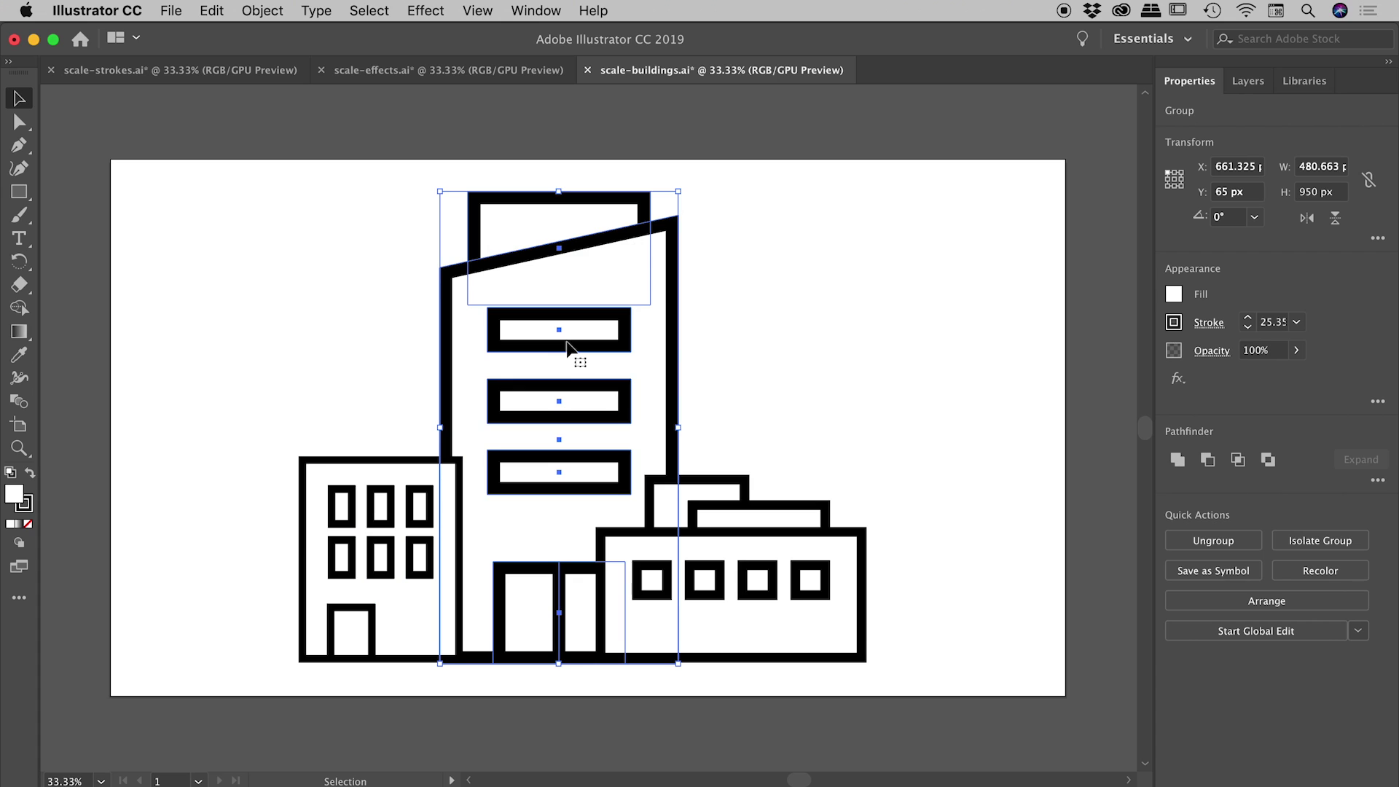
pyautogui.click(801, 295)
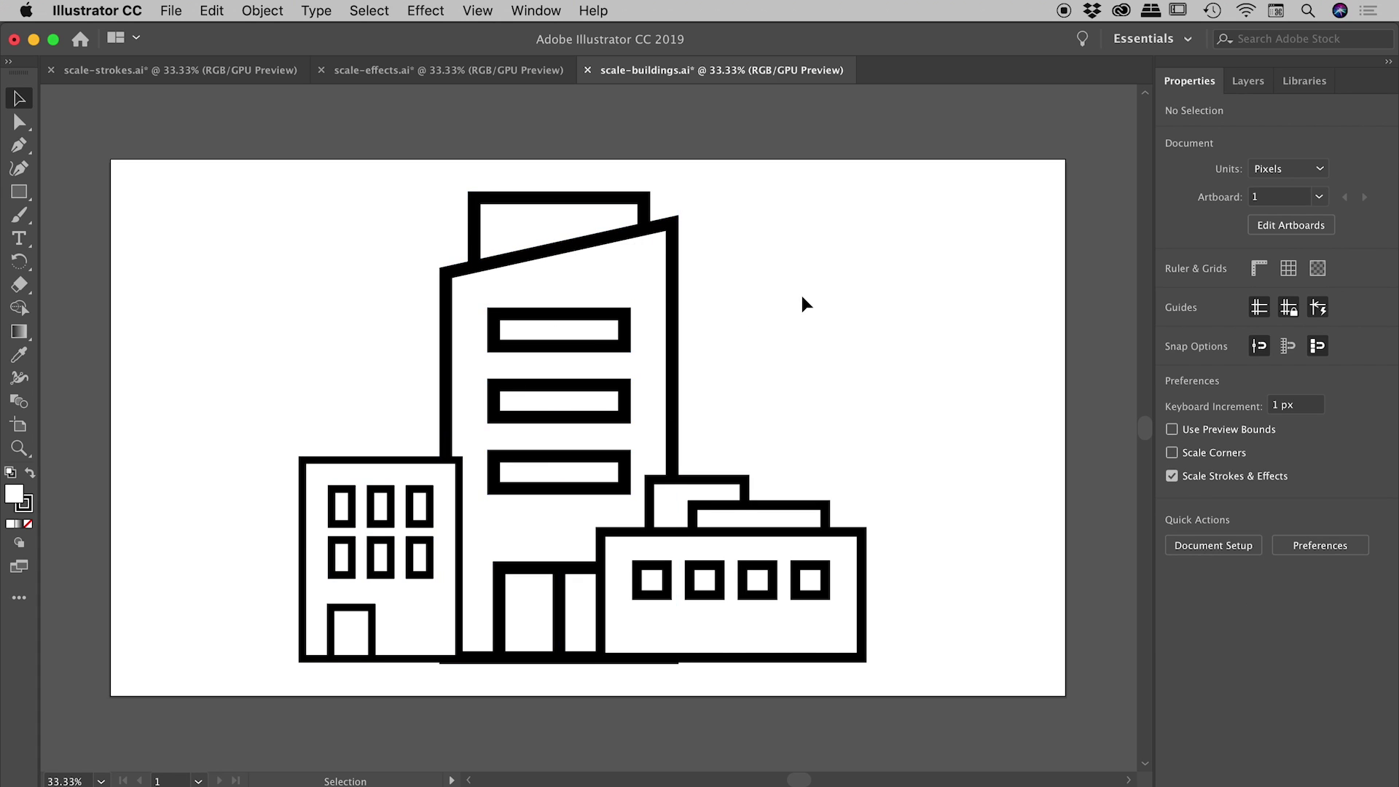
# - Undo the resizing to restore the original buildings, then turn off Scale Strokes & Effects
pyautogui.moveTo(850, 267); pyautogui.dragTo(322, 569)
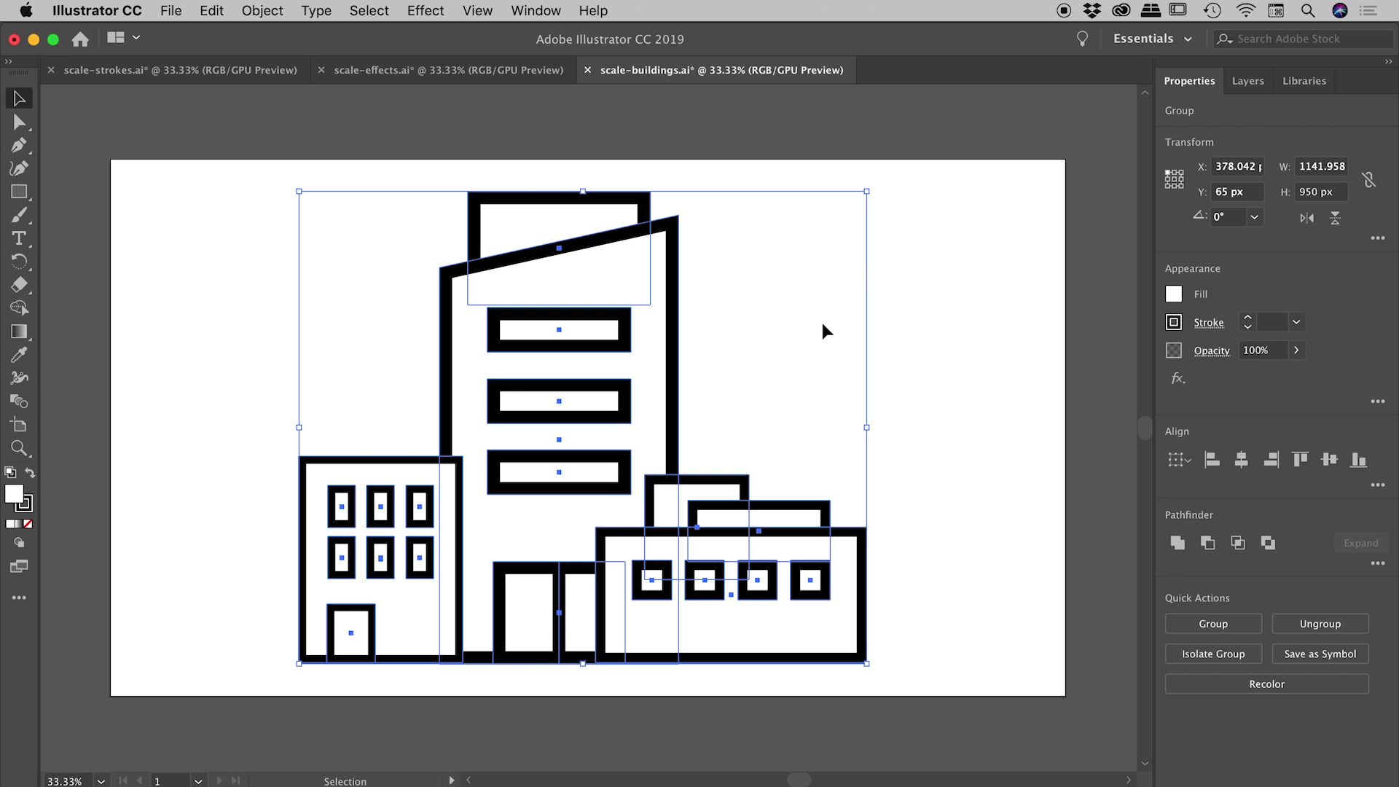
pyautogui.hotkey('ctrl', 'z')
pyautogui.hotkey('ctrl', 'z')
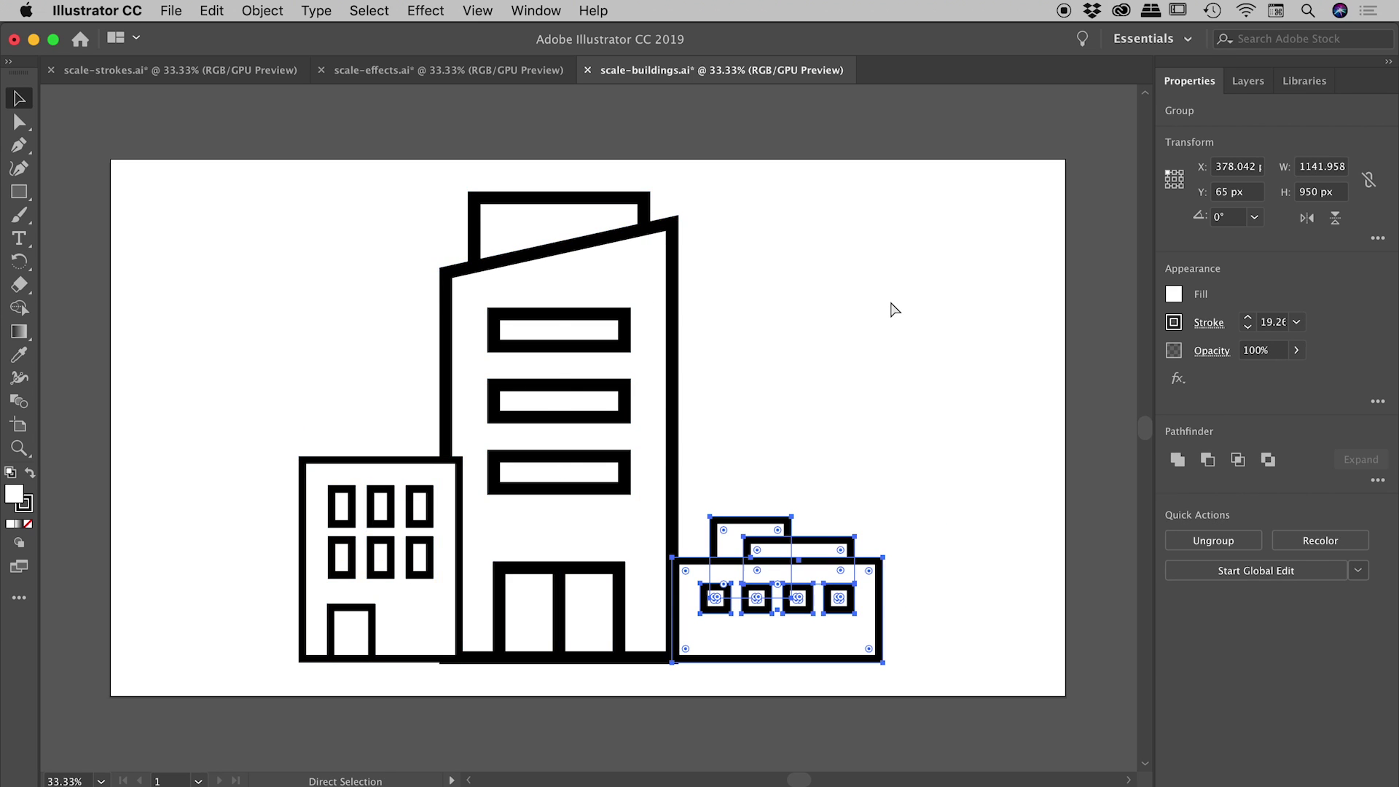
pyautogui.press('super+z')
pyautogui.press('super+z')
pyautogui.press('super+z')
pyautogui.press('super+z')
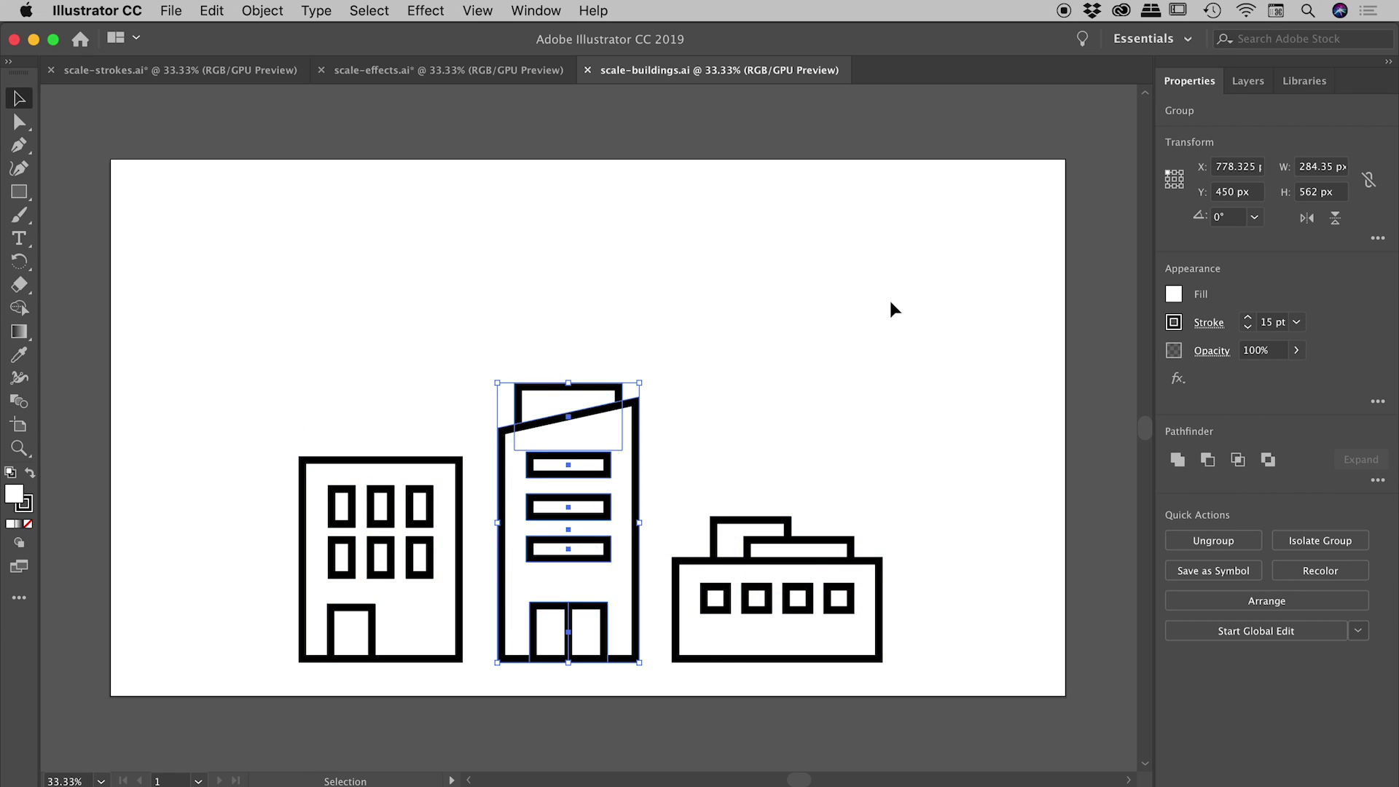
pyautogui.click(1202, 476)
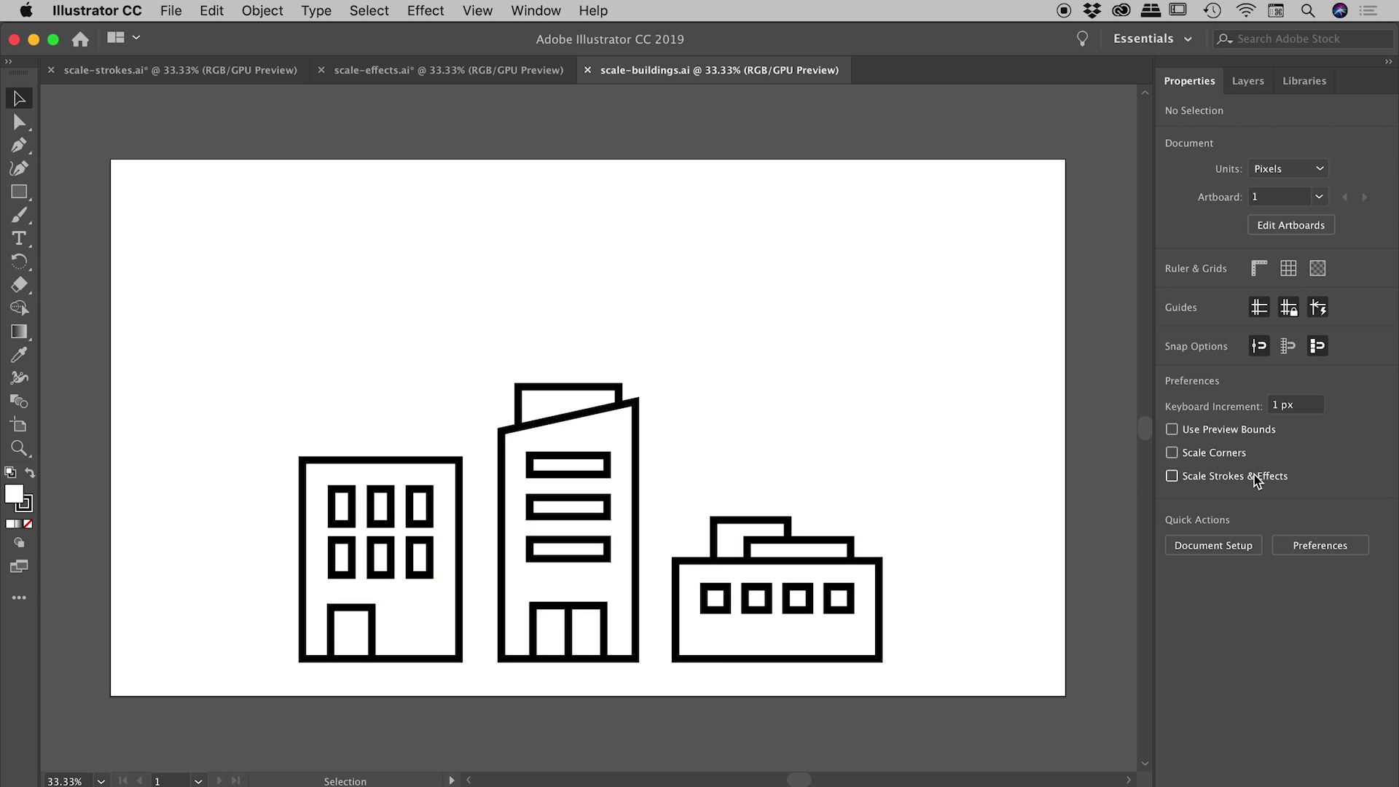
# - Enlarge the tall building to 940 px high and the low building beside it, keeping 15 pt strokes
pyautogui.moveTo(729, 321)
pyautogui.mouseDown()
pyautogui.moveTo(621, 397)
pyautogui.moveTo(814, 199)
pyautogui.mouseUp()
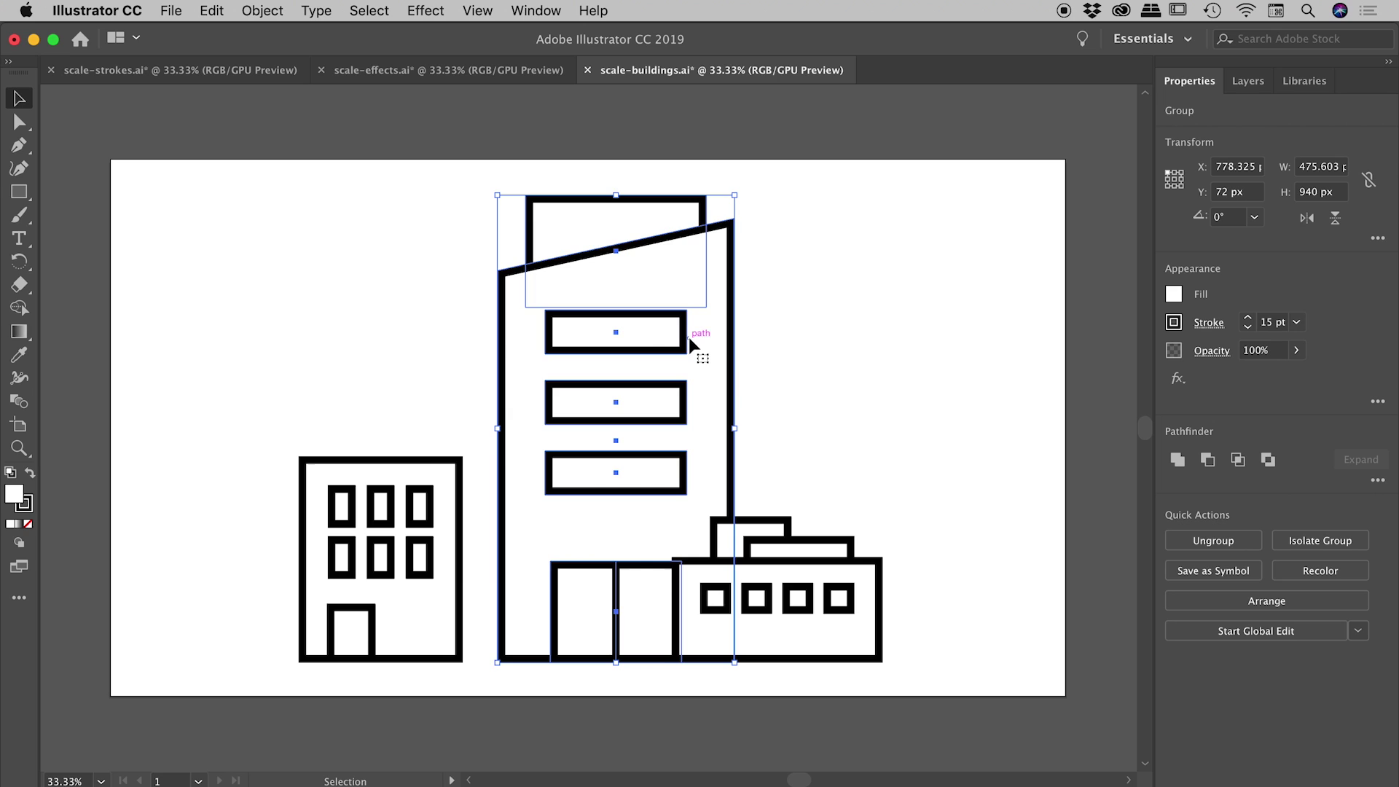
pyautogui.moveTo(694, 352); pyautogui.dragTo(635, 352)
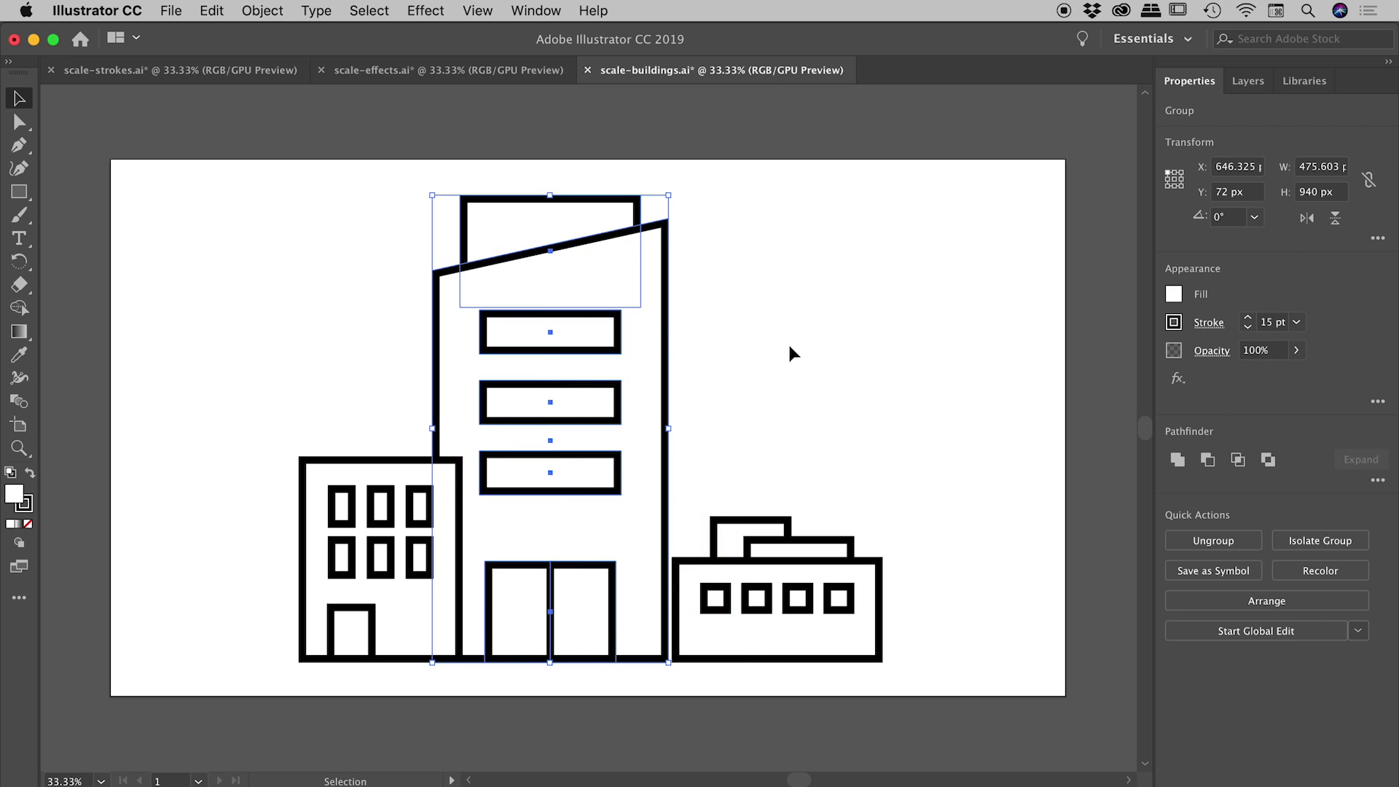
pyautogui.moveTo(711, 406); pyautogui.dragTo(801, 554)
pyautogui.moveTo(882, 516); pyautogui.dragTo(953, 449)
pyautogui.moveTo(849, 588); pyautogui.dragTo(769, 587)
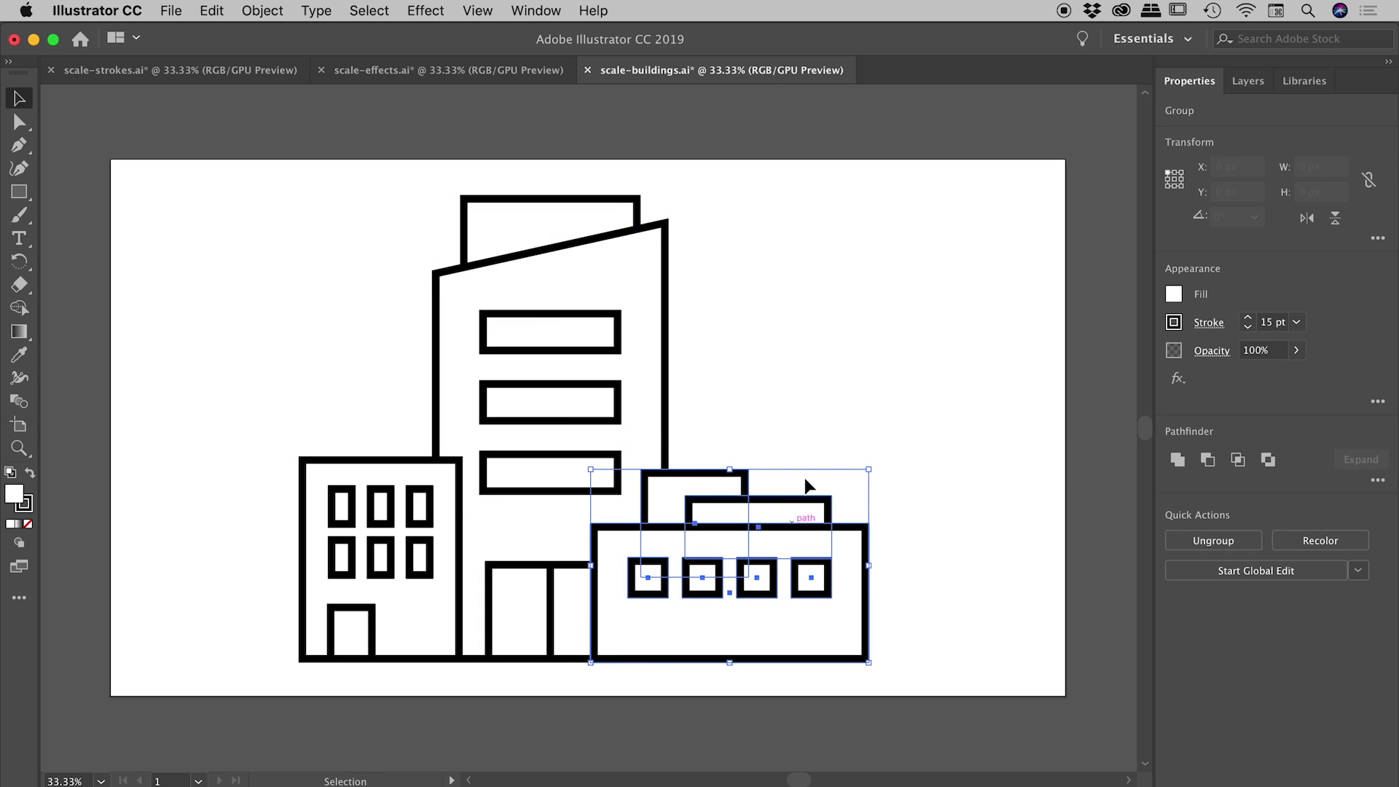
pyautogui.click(814, 402)
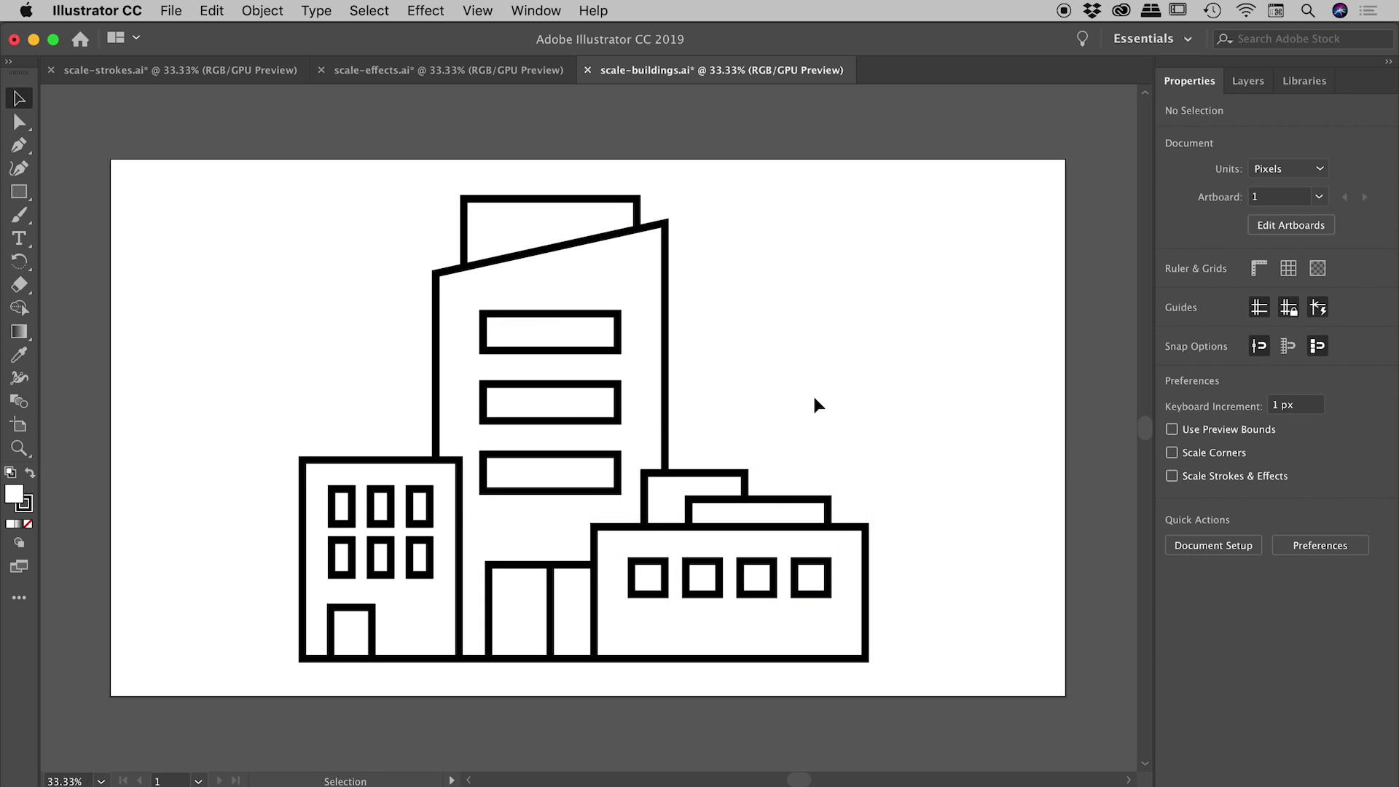